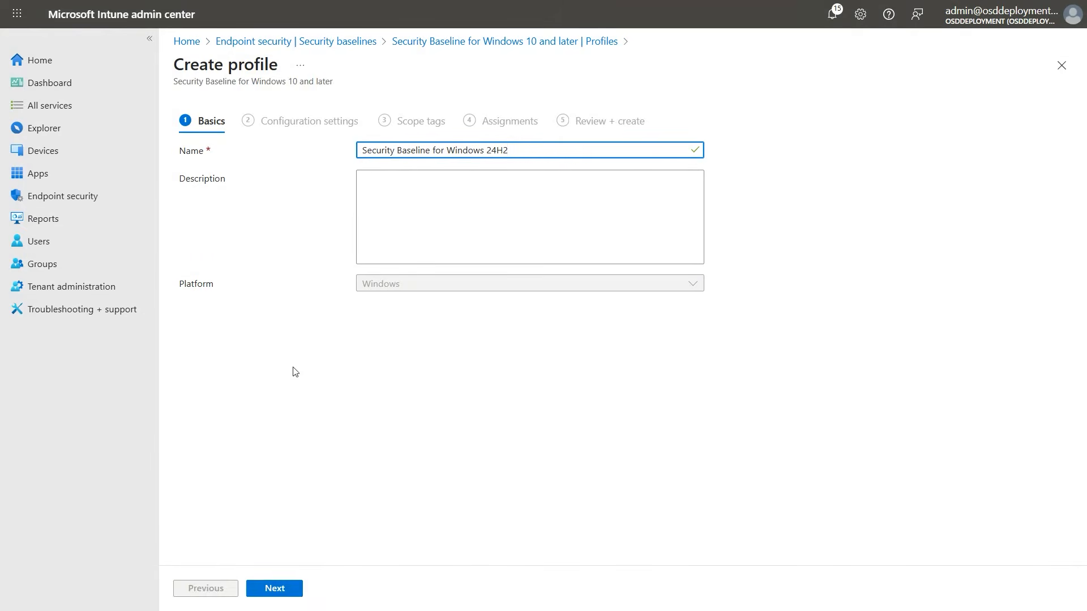
Continue to the configuration settings and review the Administrative Templates section
left_click(282, 589)
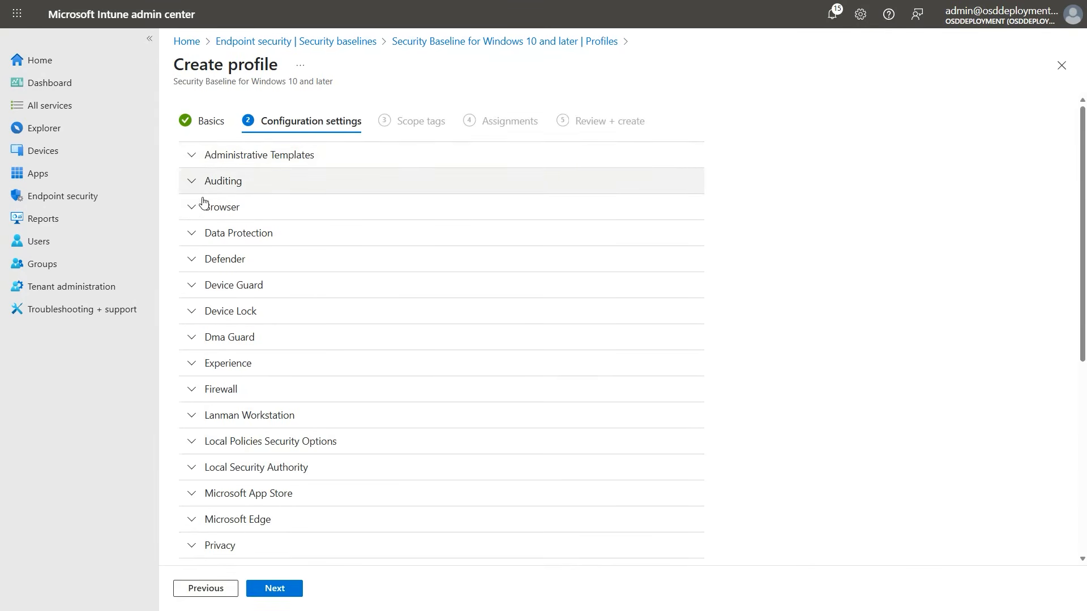
left_click(192, 154)
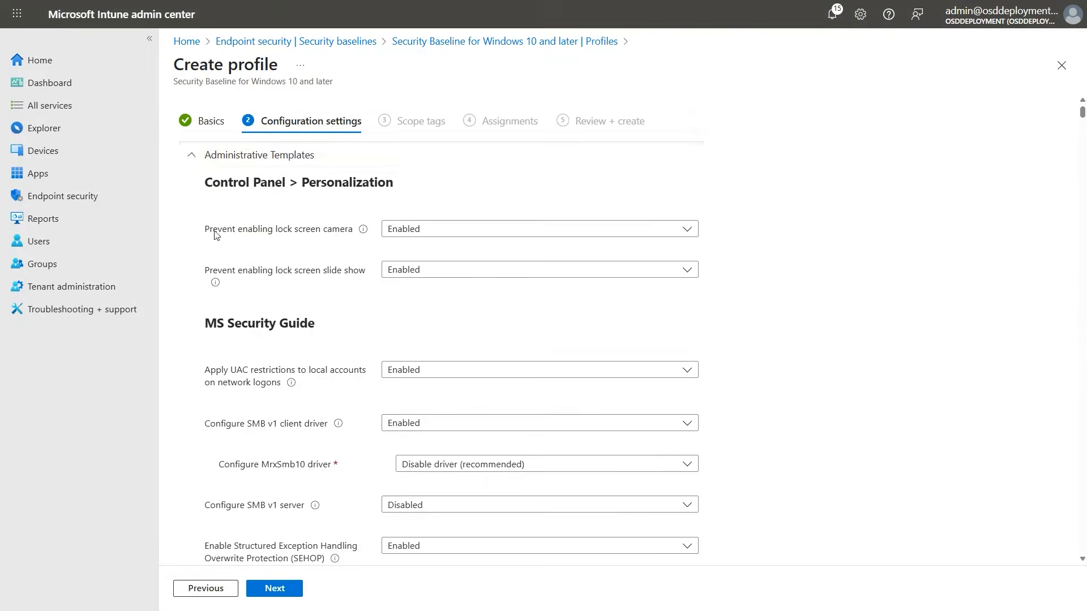
scroll(308, 287, "down", 12)
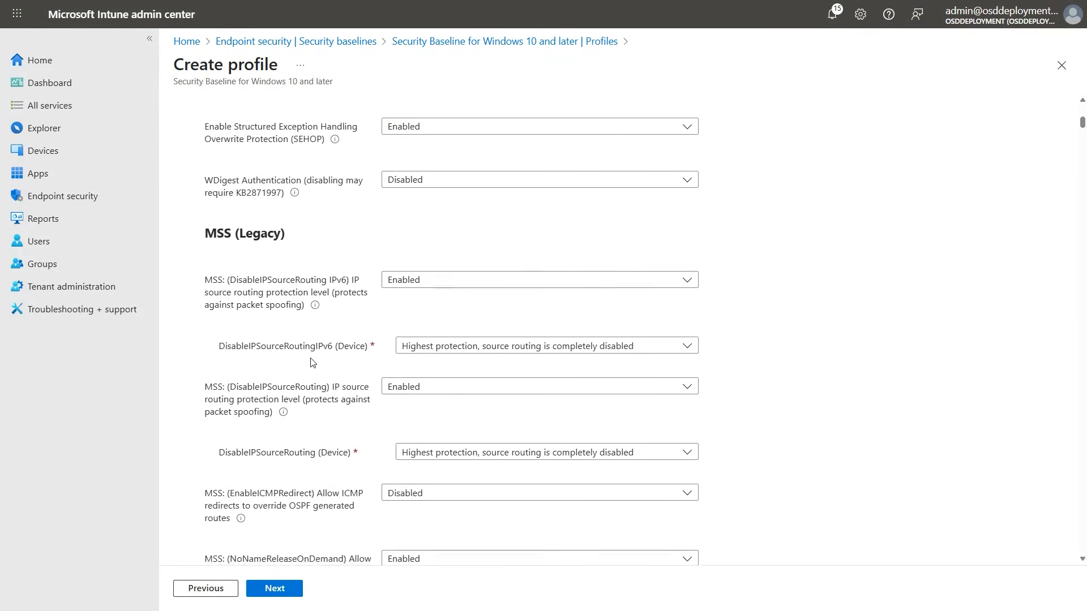
scroll(577, 269, "up", 1)
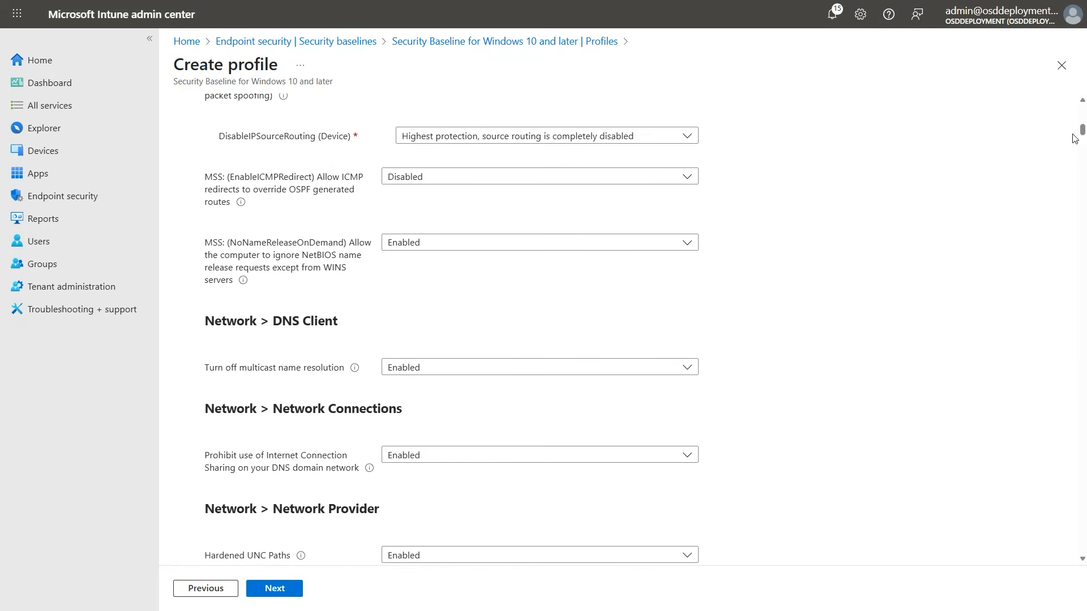
left_click_drag(1083, 131, 1083, 104)
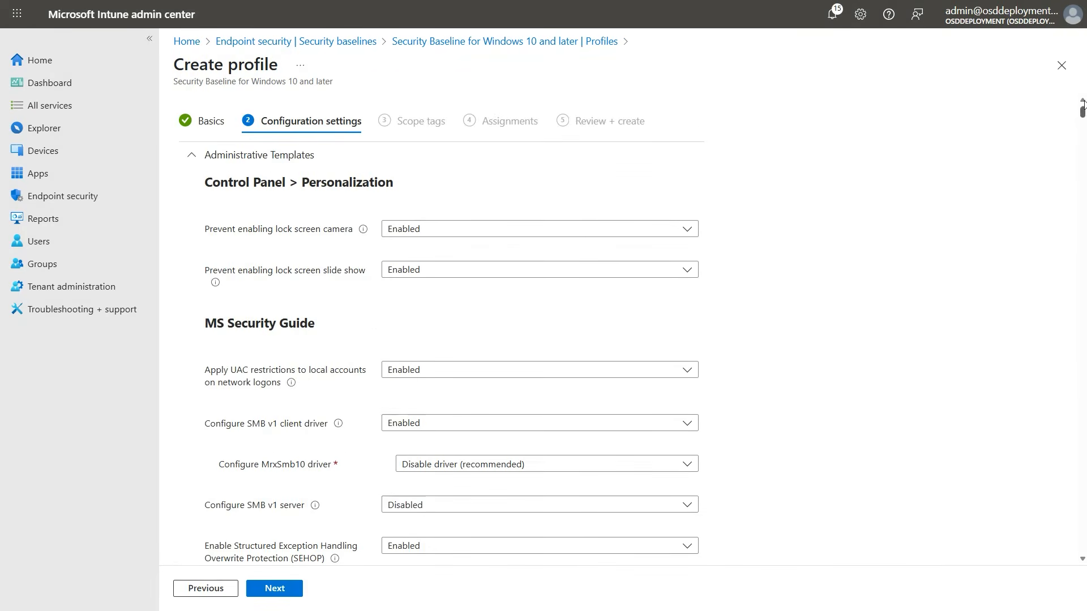
left_click(191, 155)
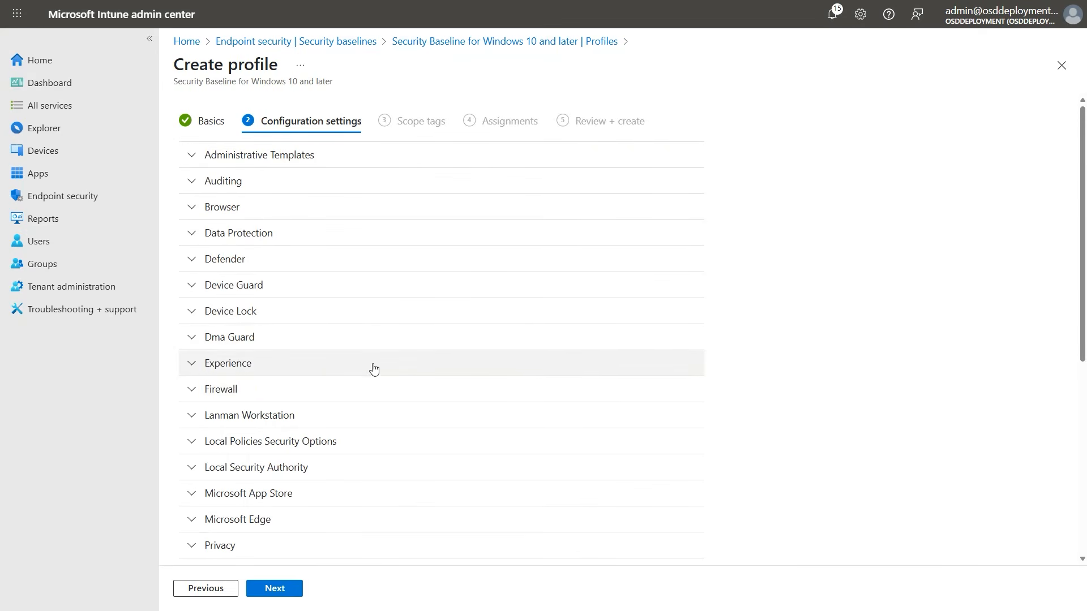
Set Configure Microsoft Defender SmartScreen to Disabled in the Microsoft Edge settings of the baseline
scroll(397, 365, "down", 2)
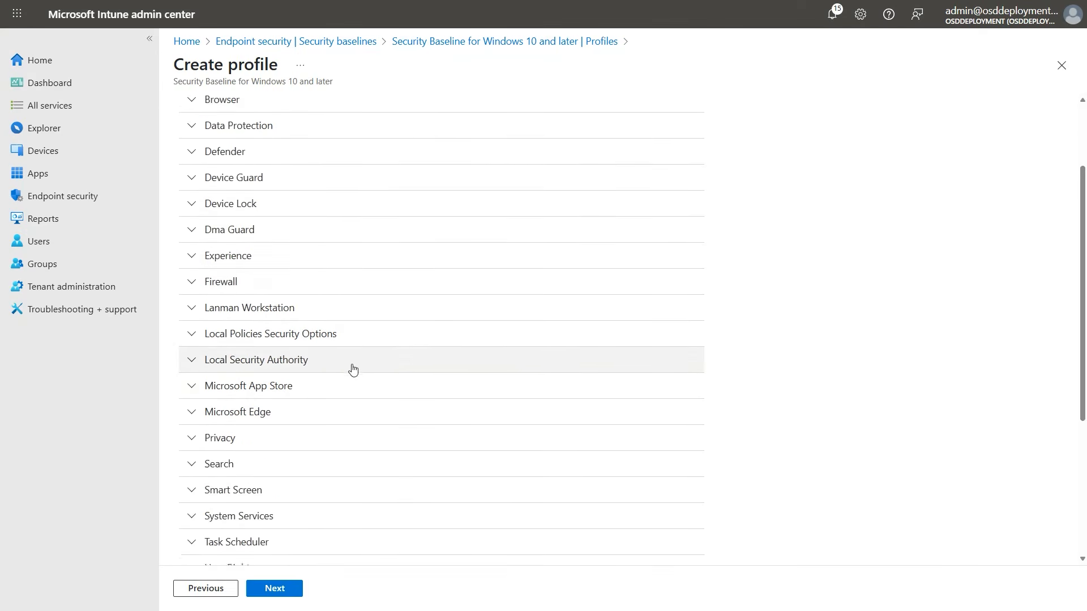
left_click(193, 408)
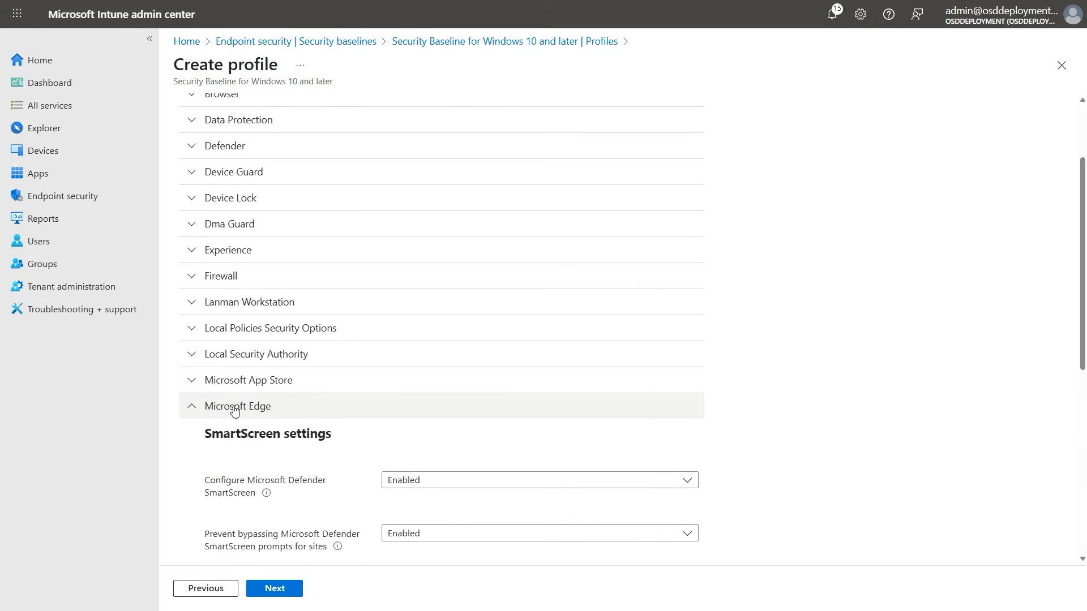
scroll(224, 441, "down", 2)
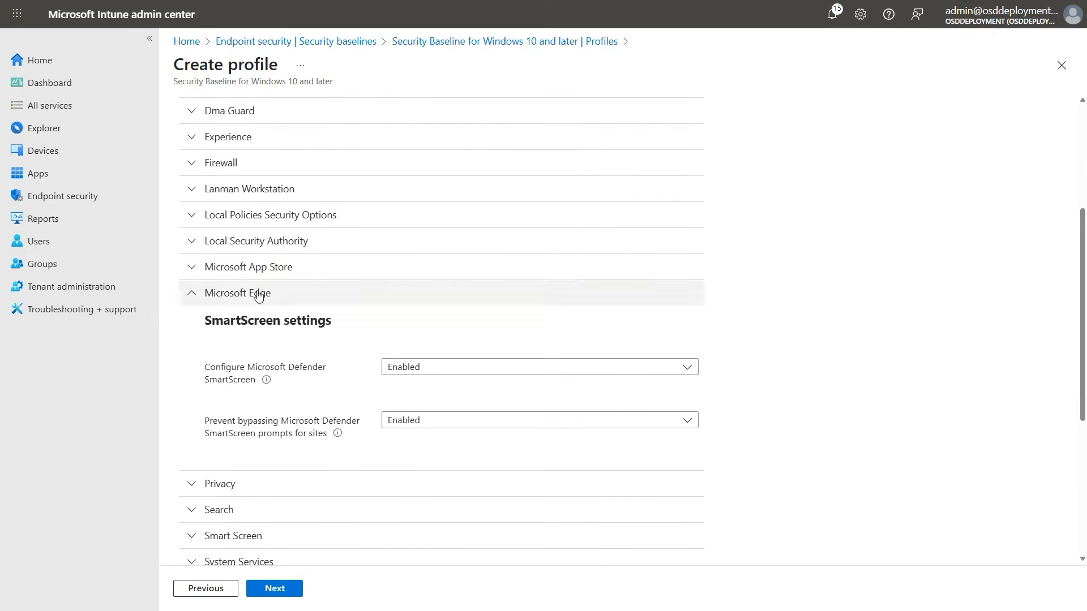
left_click(419, 370)
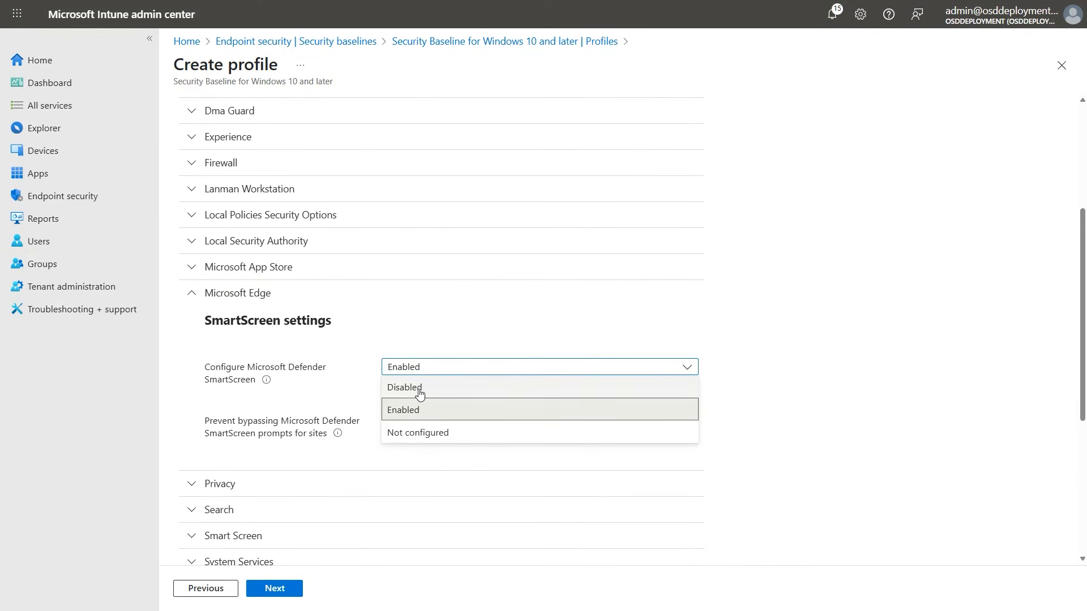
left_click(418, 385)
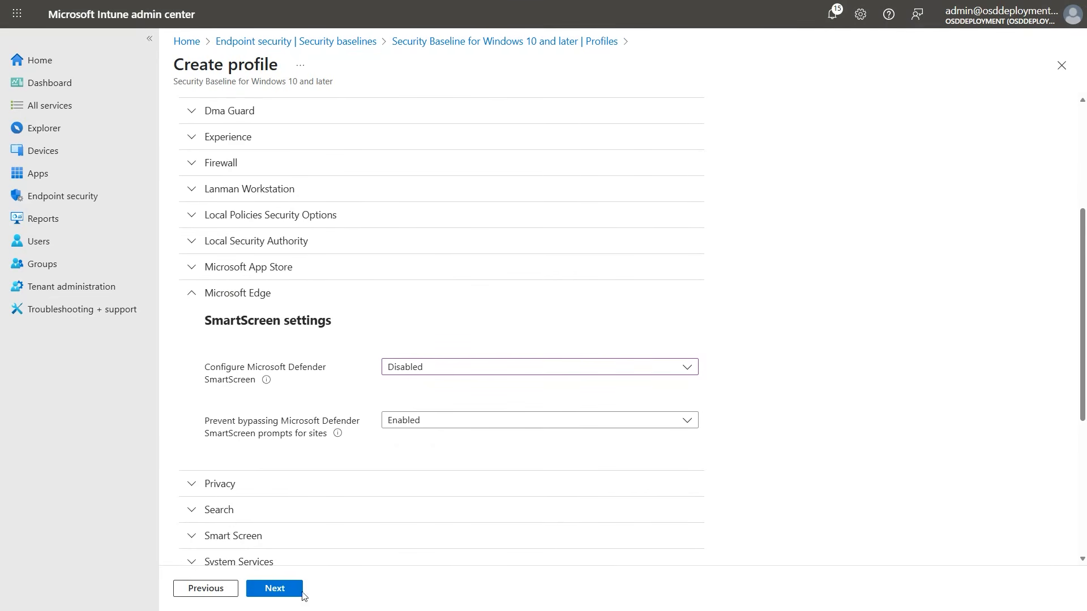
left_click(187, 294)
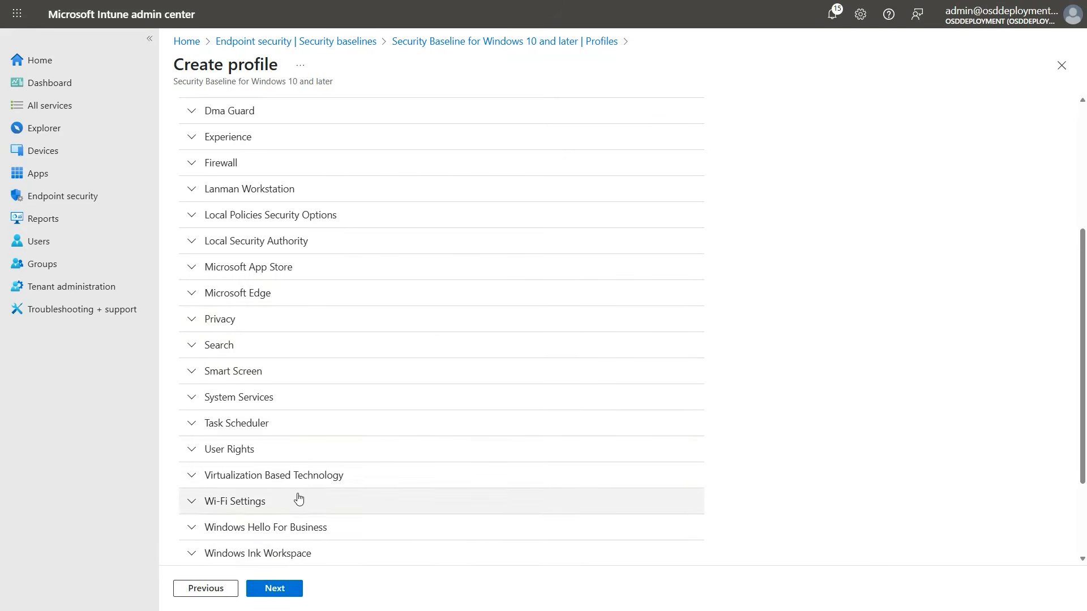
Keep the Default scope tag and assign the Windows 24H2 baseline profile to all devices
left_click(280, 590)
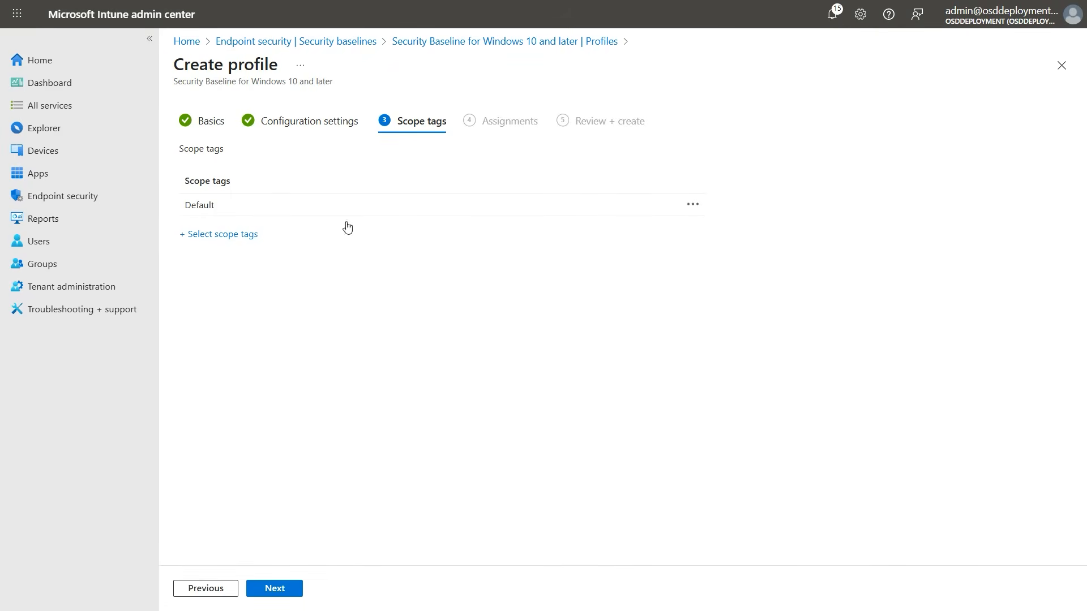
left_click(268, 590)
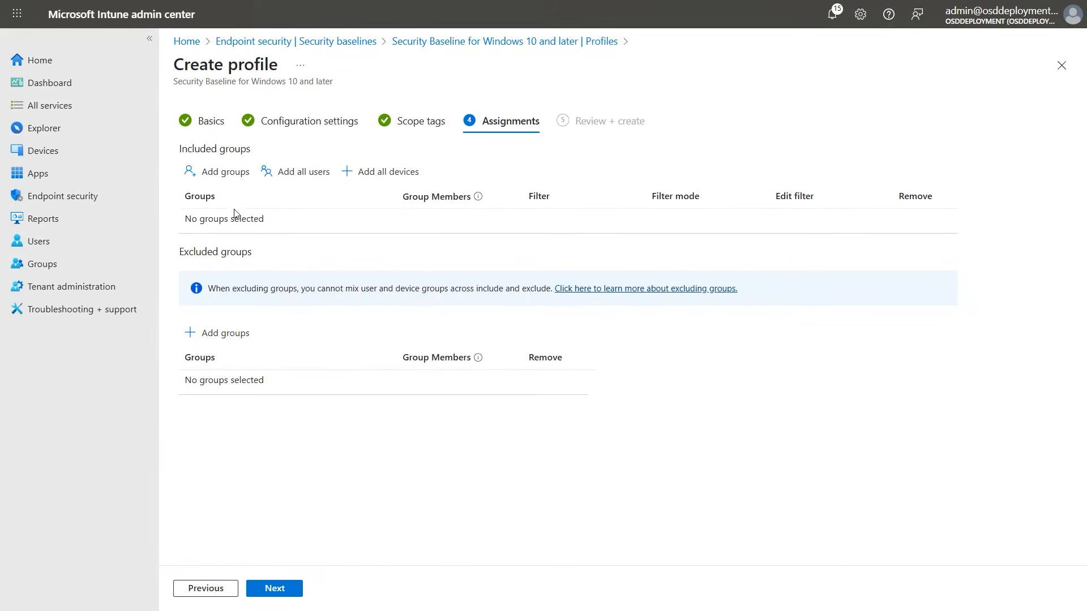
left_click(393, 175)
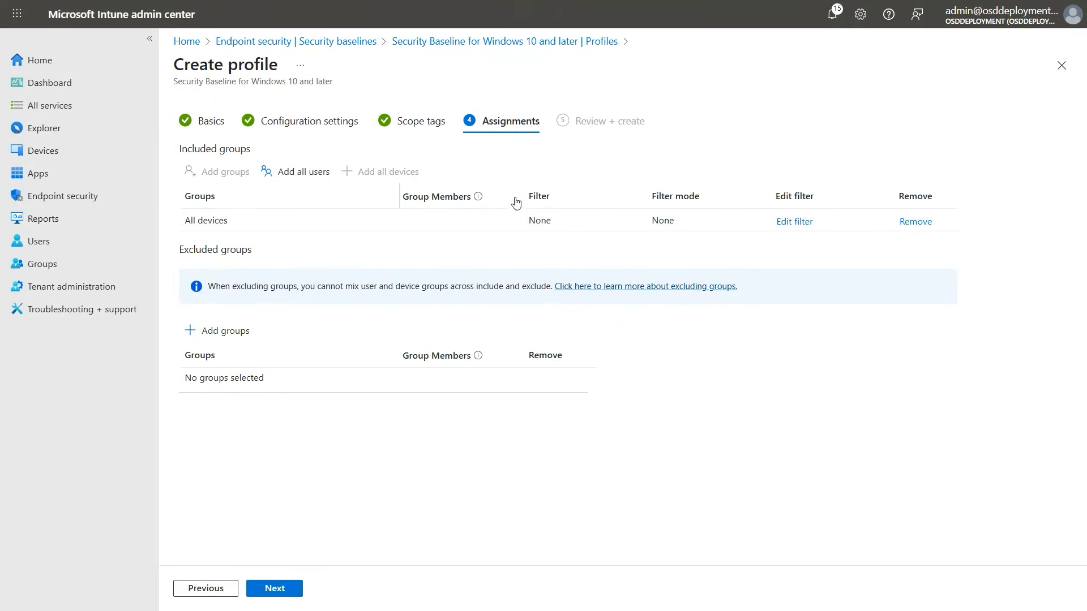
Exclude devices matching the Windows 365 filter from the All devices assignment and create the profile
left_click(794, 222)
left_click(732, 207)
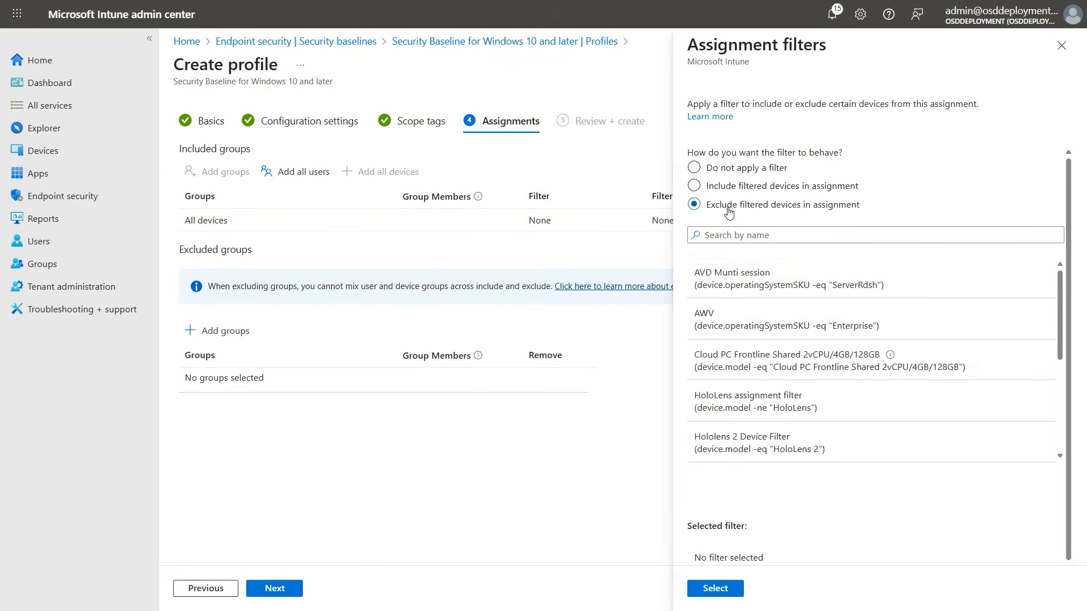
scroll(775, 368, "down", 5)
left_click(767, 353)
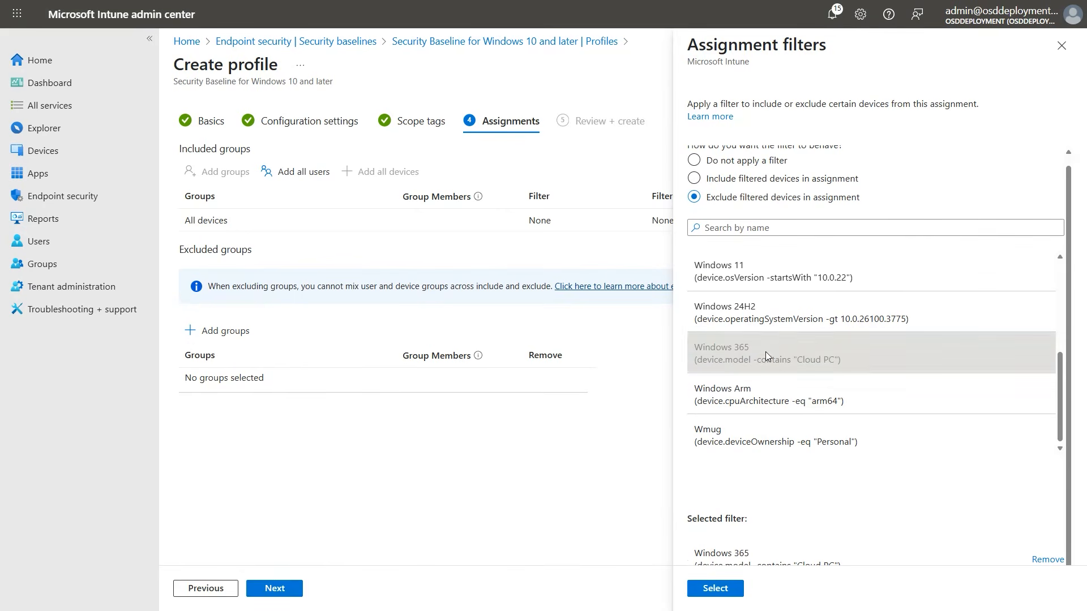
left_click(725, 590)
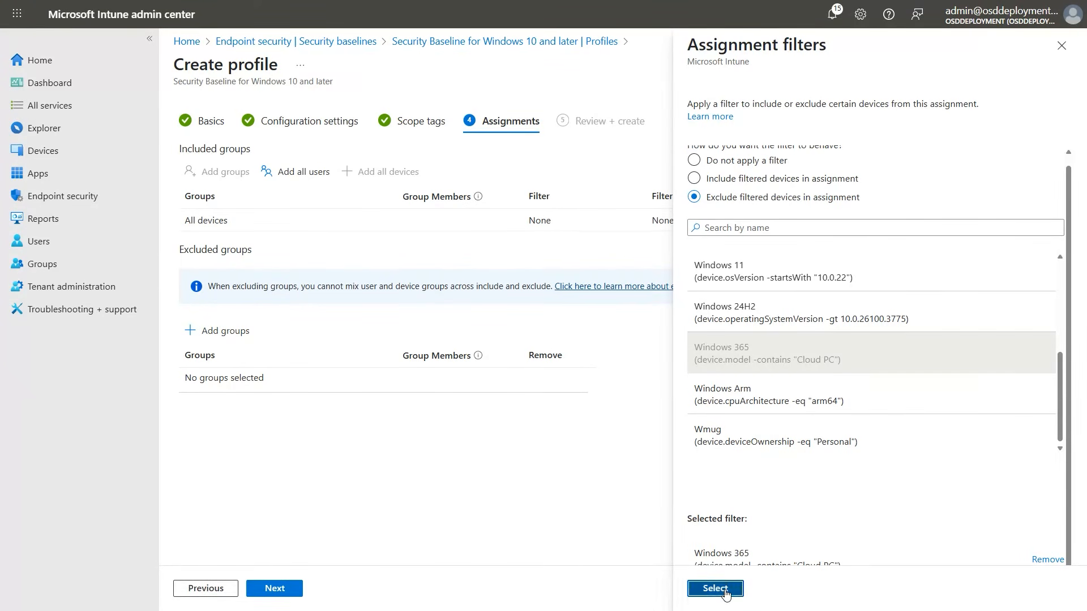
left_click(275, 589)
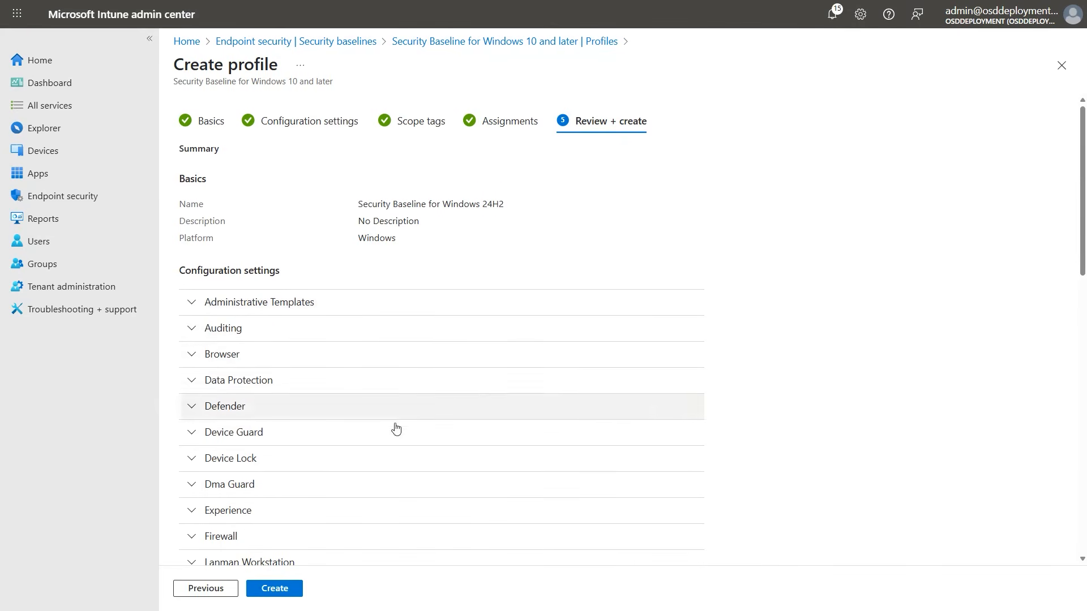
left_click(276, 592)
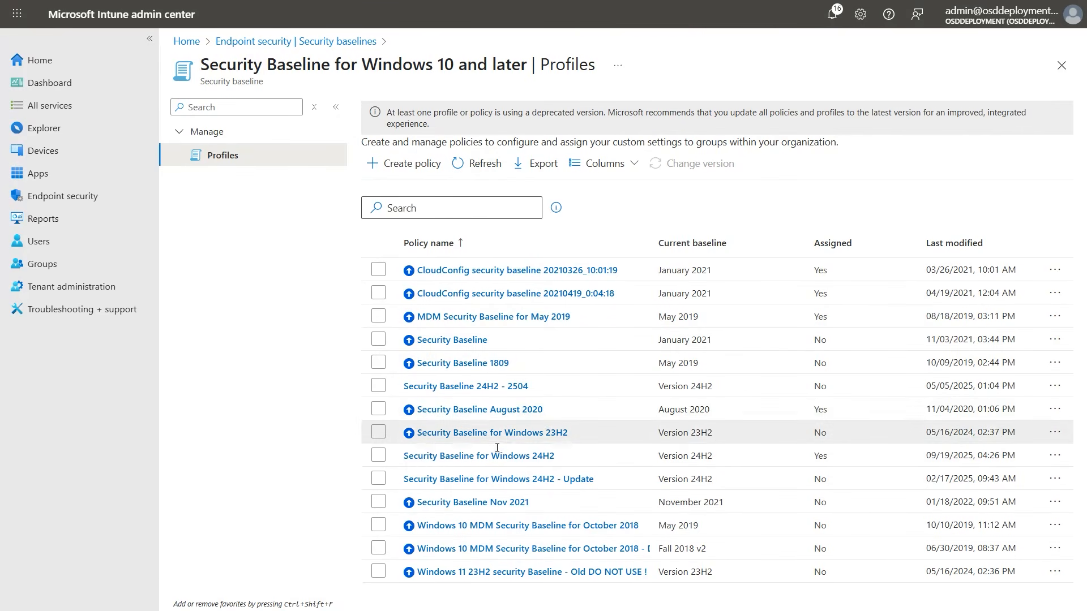
Open the Windows 365 Security Baseline from the security baselines and start creating a new policy for it
left_click(342, 45)
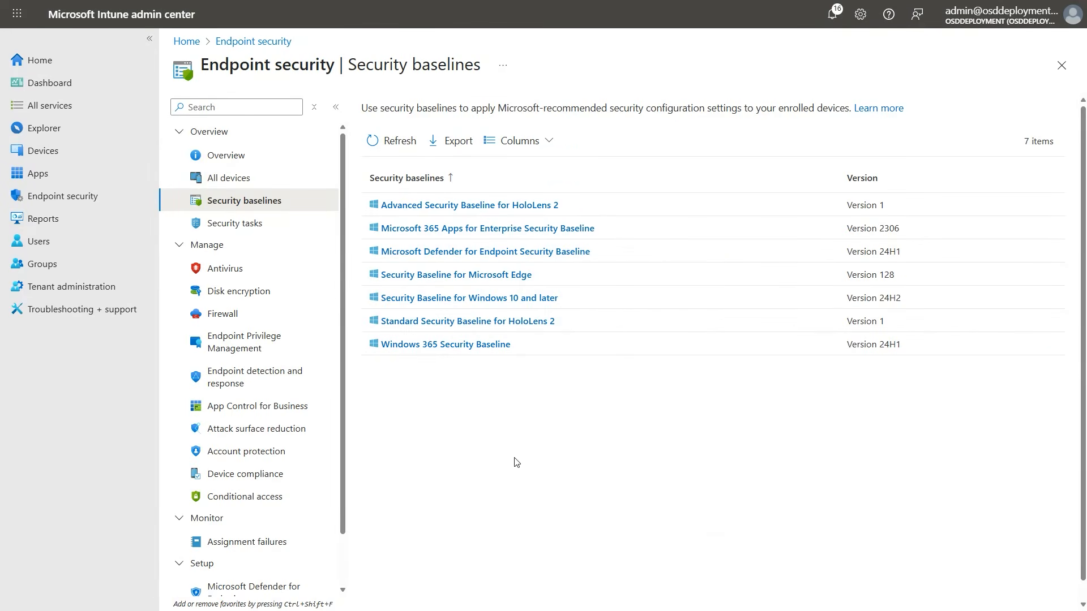
left_click(431, 345)
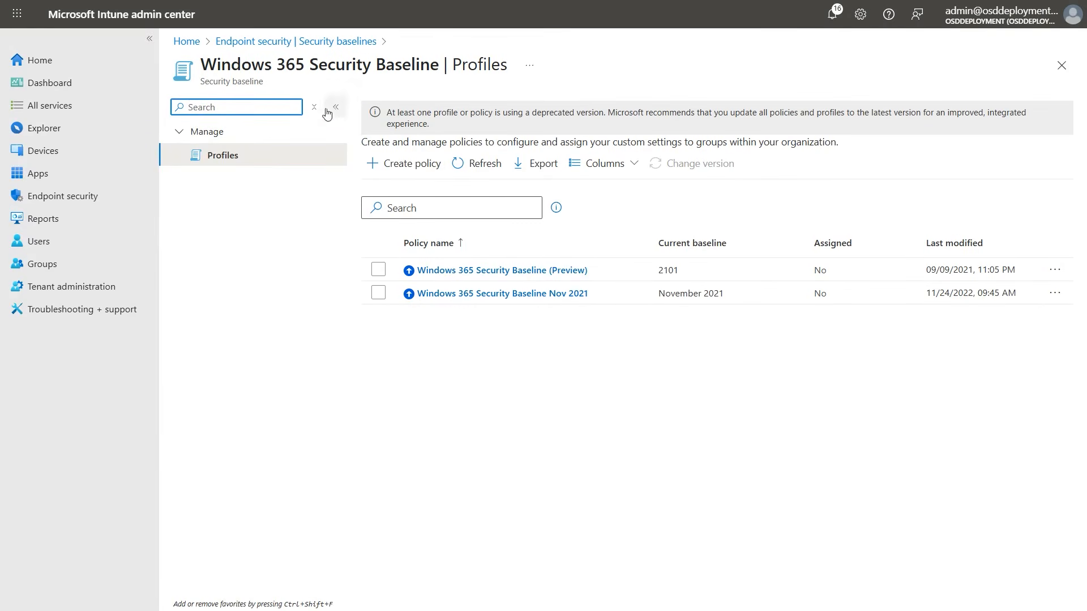
left_click(408, 169)
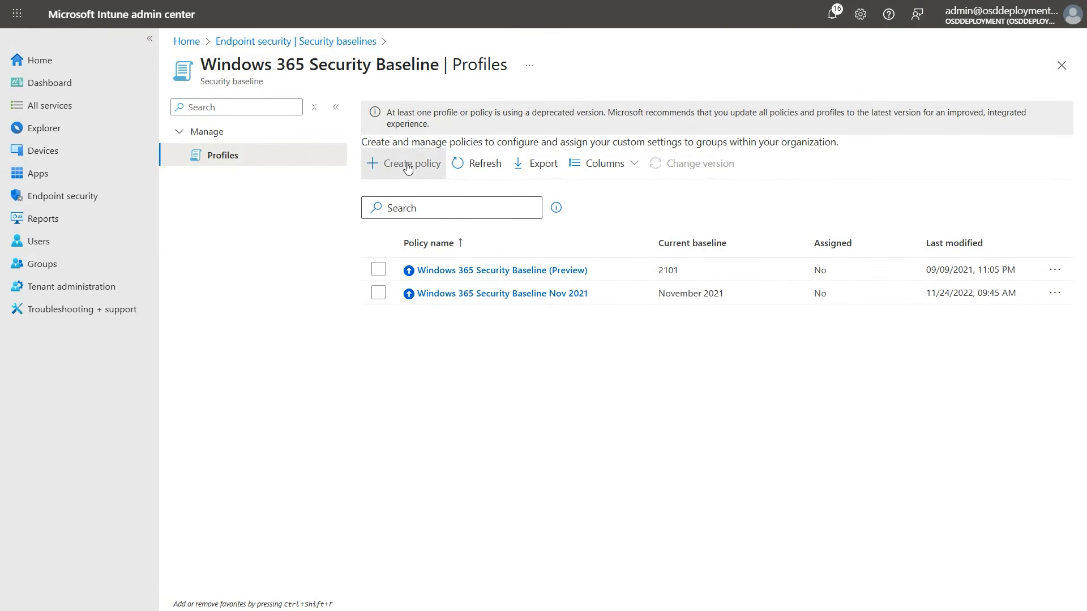
left_click_drag(876, 232, 686, 240)
key("ctrl+c")
left_click(716, 586)
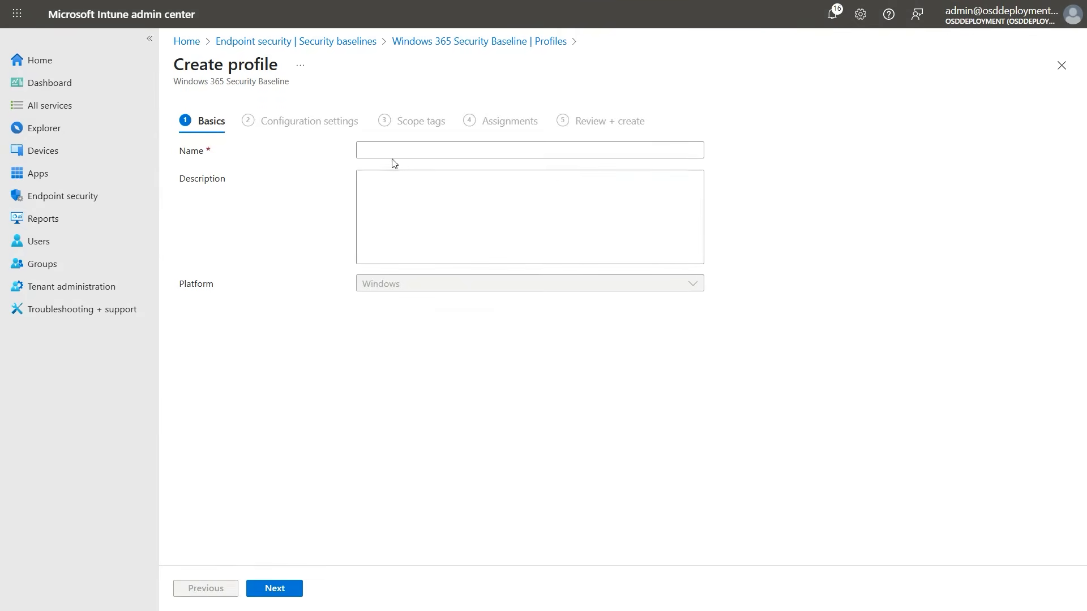
Fill in the new profile's name with the copied text and continue to the configuration settings
left_click(385, 150)
key("ctrl+v")
left_click(293, 590)
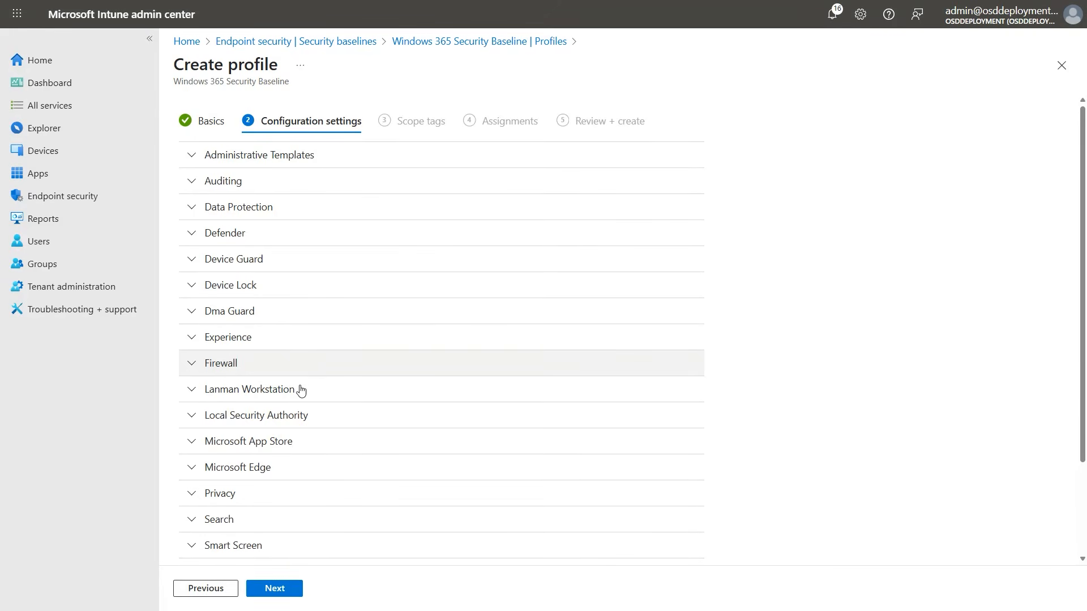
Set Enable Smart Screen In Shell to Disabled in the Smart Screen settings
scroll(317, 442, "down", 1)
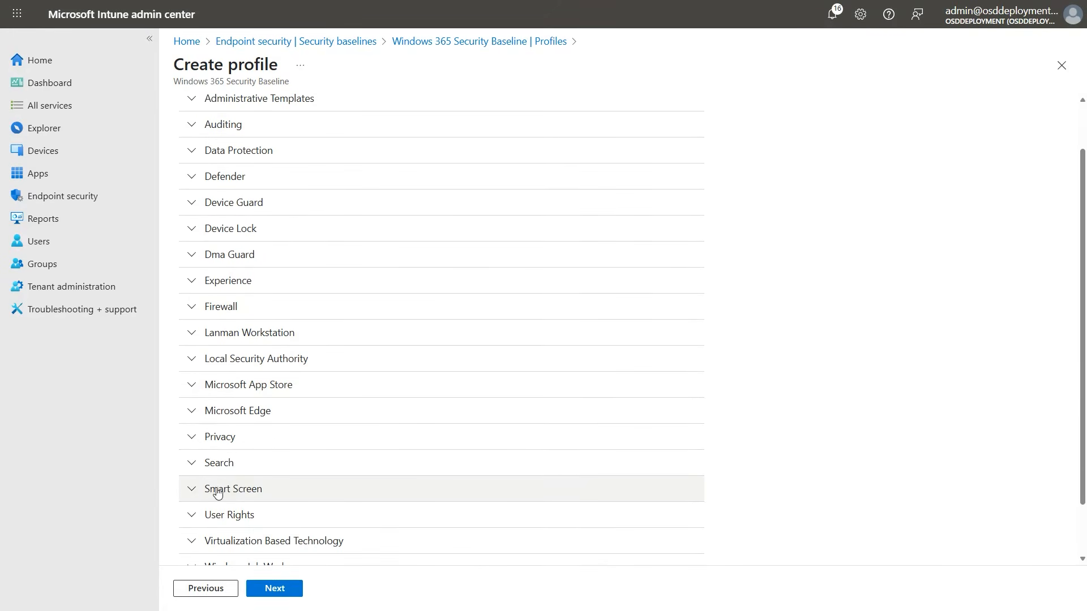
left_click(193, 493)
scroll(224, 445, "down", 2)
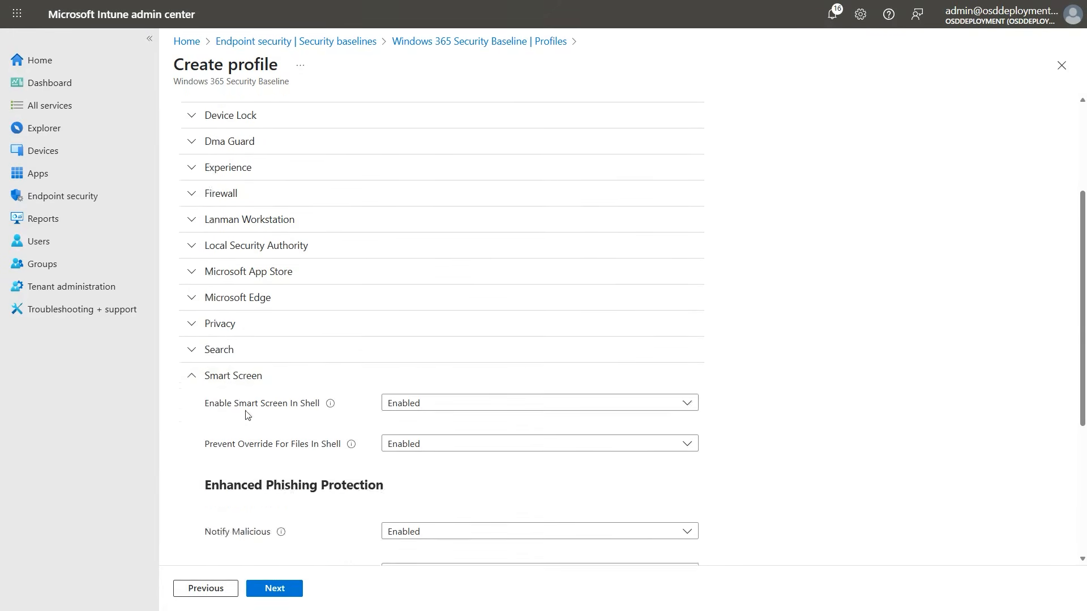
left_click(443, 407)
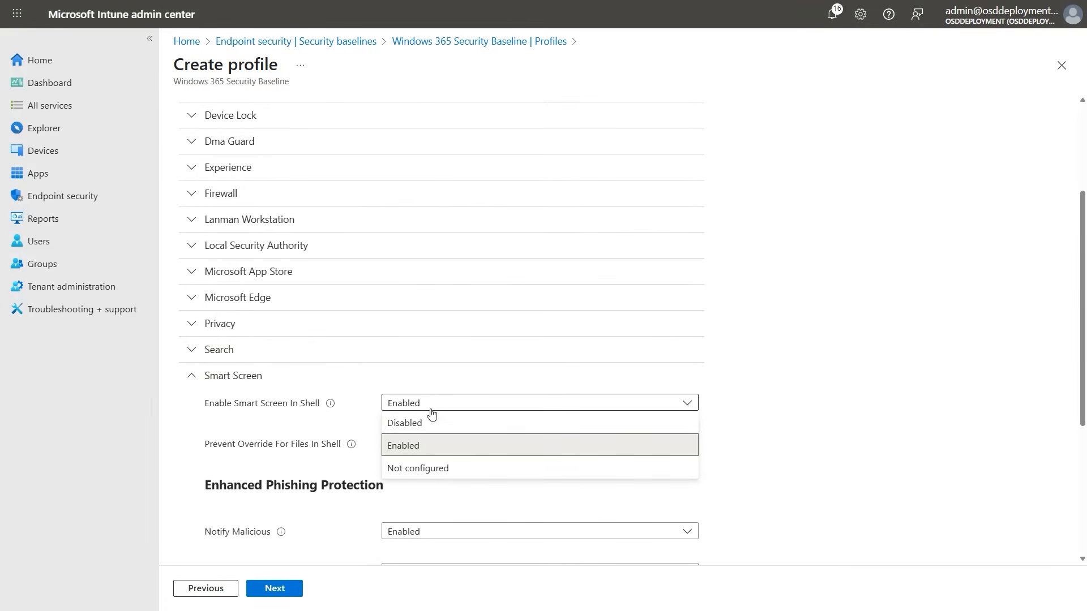
left_click(433, 425)
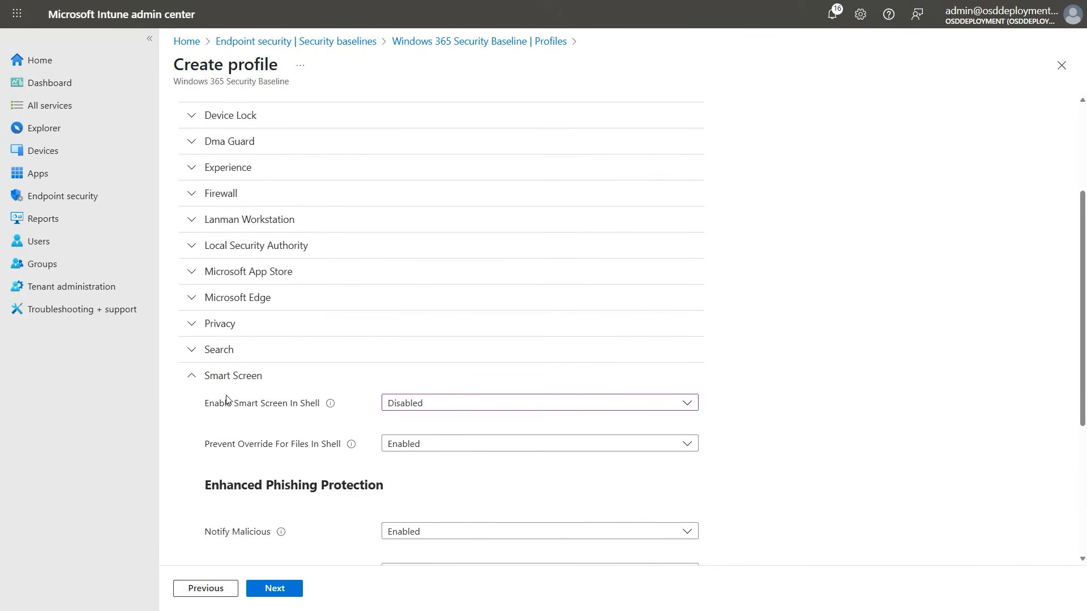
left_click(194, 378)
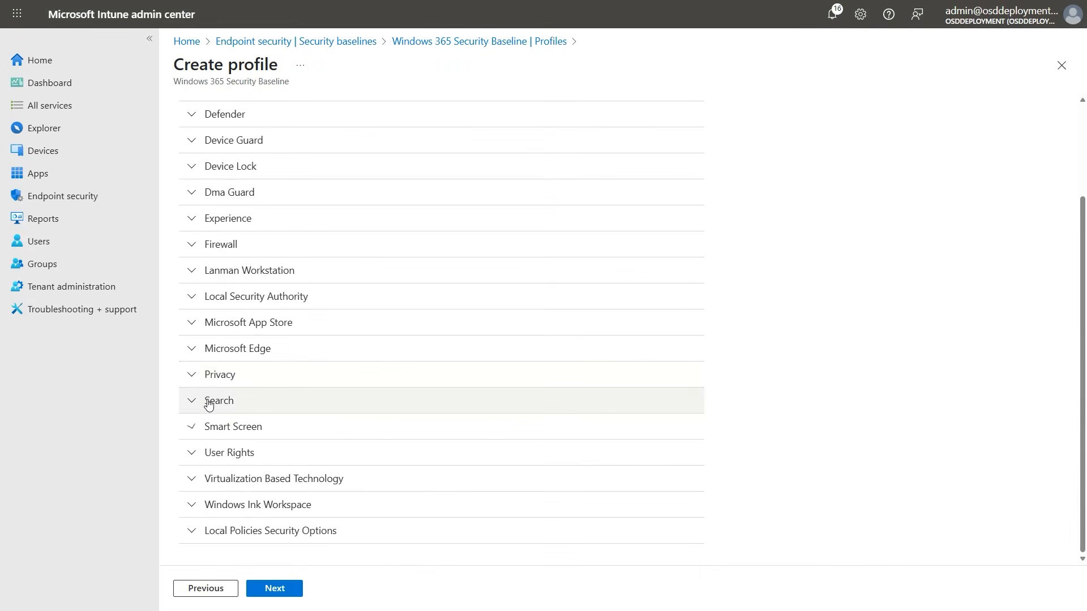
Keep the Default scope tag and assign the Windows 365 baseline profile to all devices
left_click(281, 594)
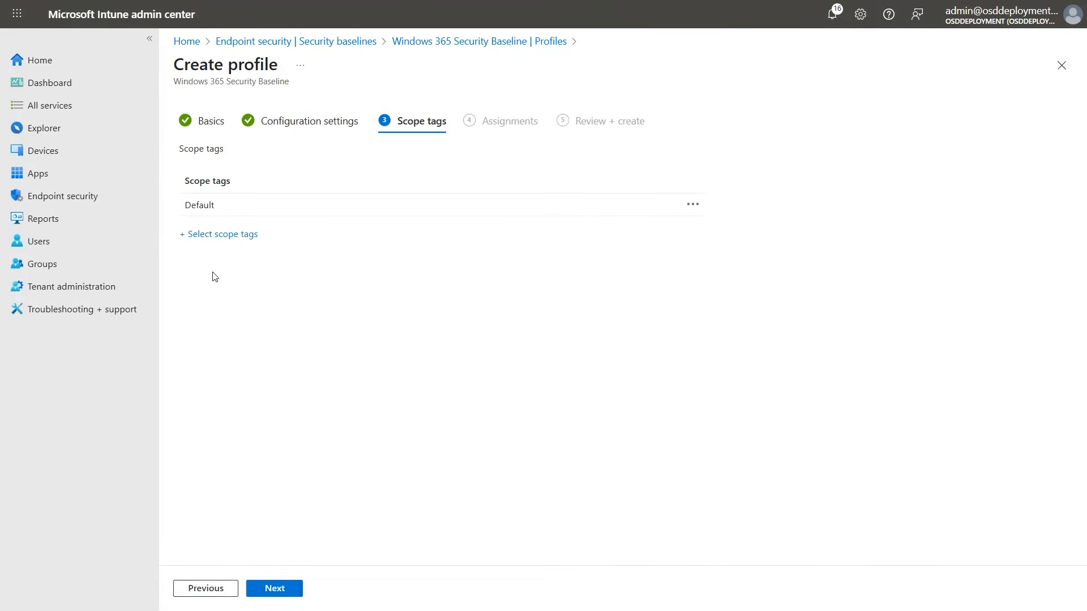
left_click(269, 589)
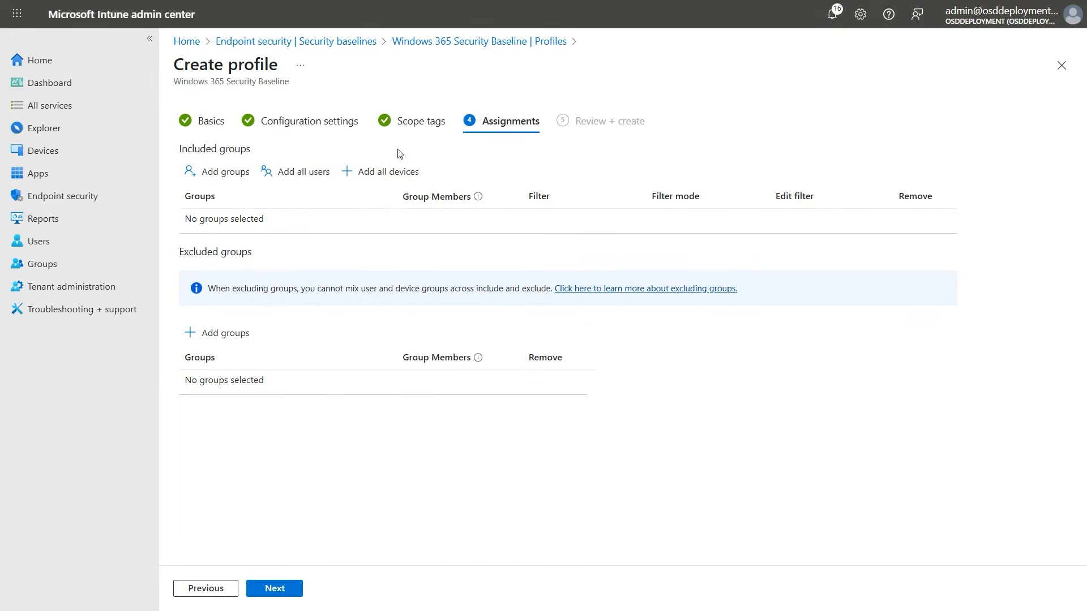
left_click(378, 173)
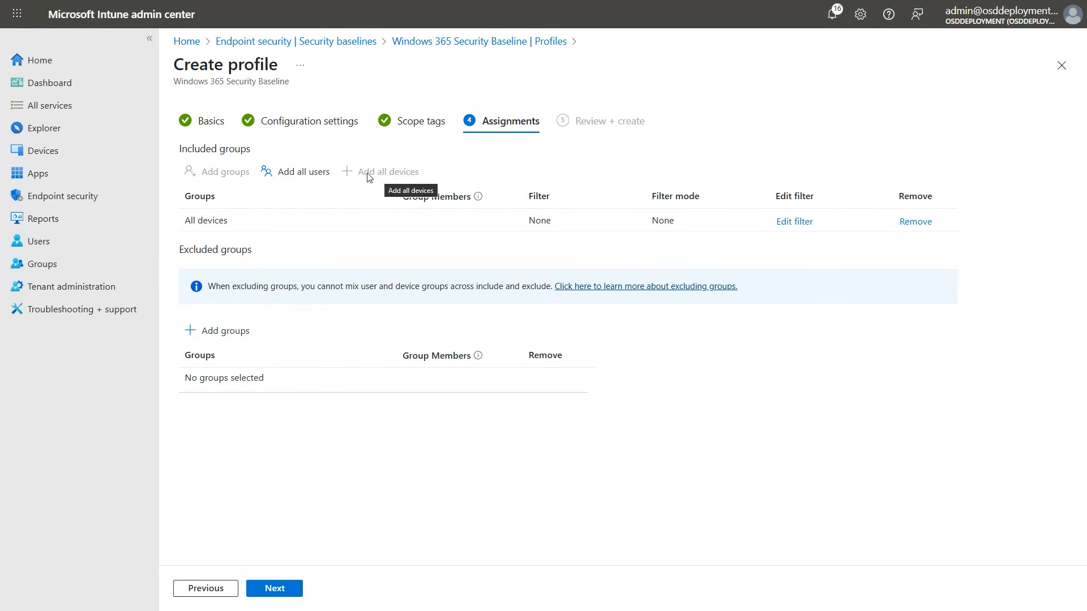
Include only devices matching the Windows 365 filter in the all-devices assignment, and create the Windows 365 baseline profile
left_click(793, 222)
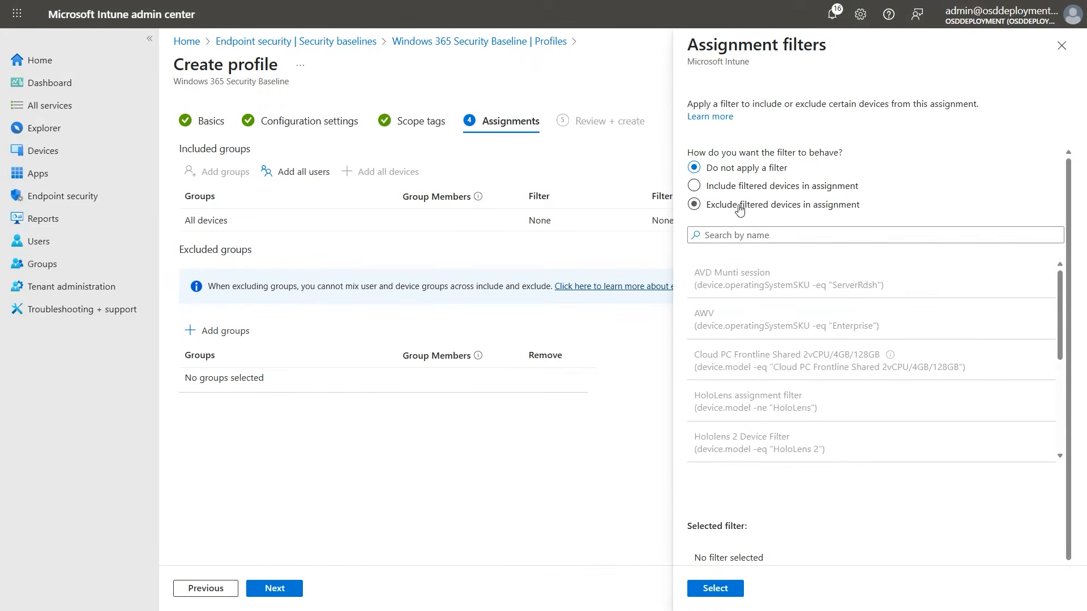
left_click(707, 188)
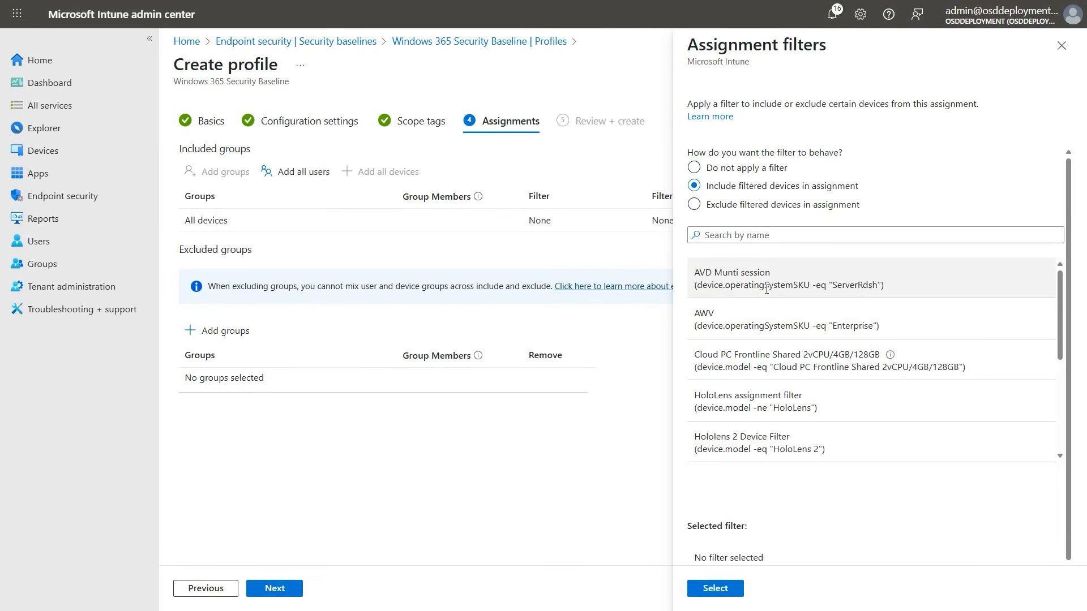
scroll(751, 347, "down", 3)
left_click(731, 353)
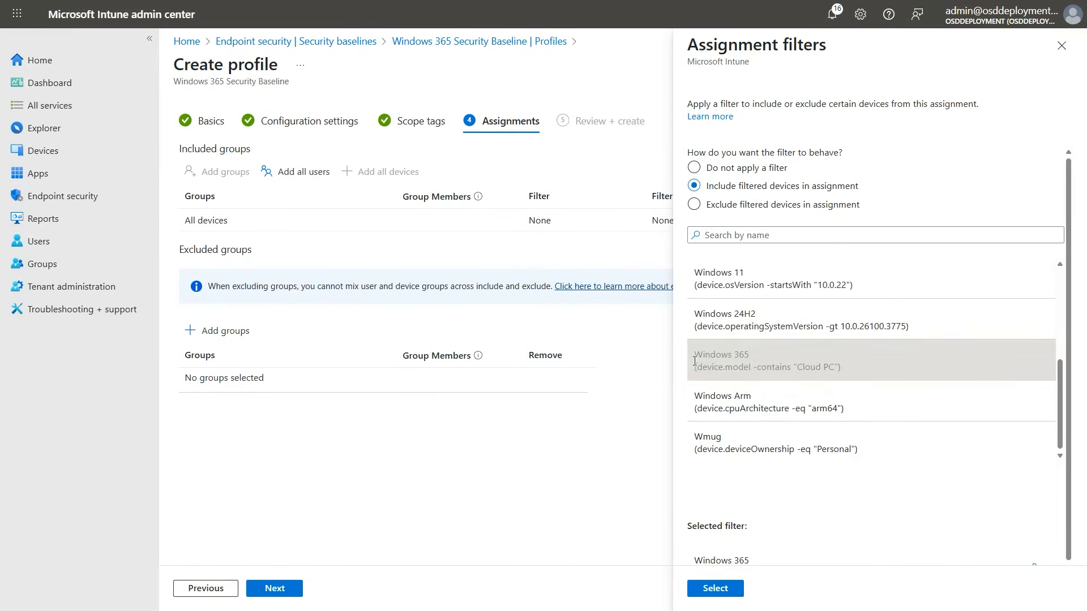
left_click(714, 588)
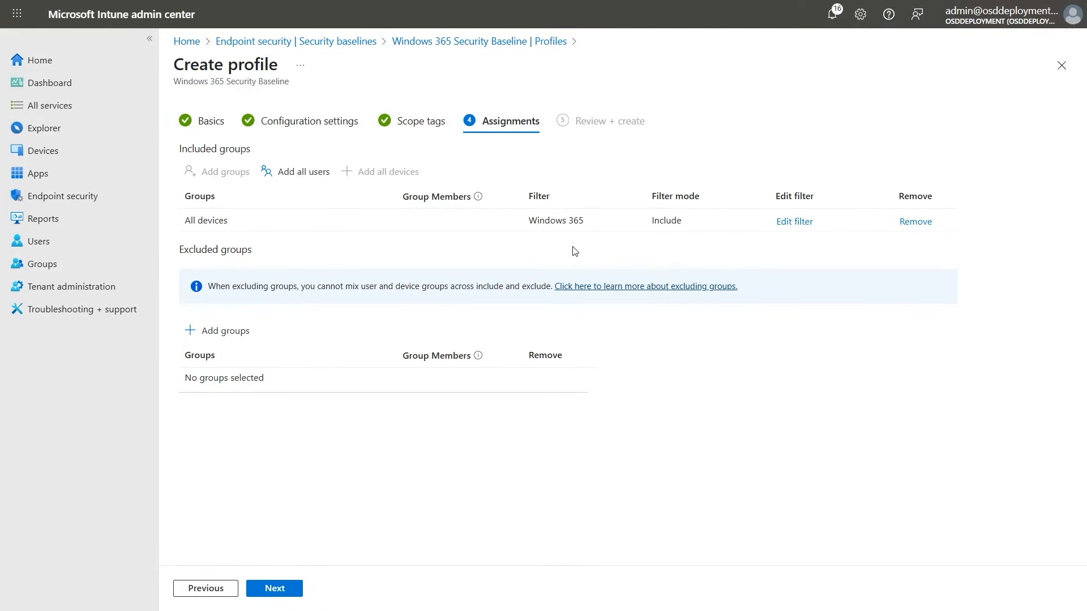
left_click(271, 589)
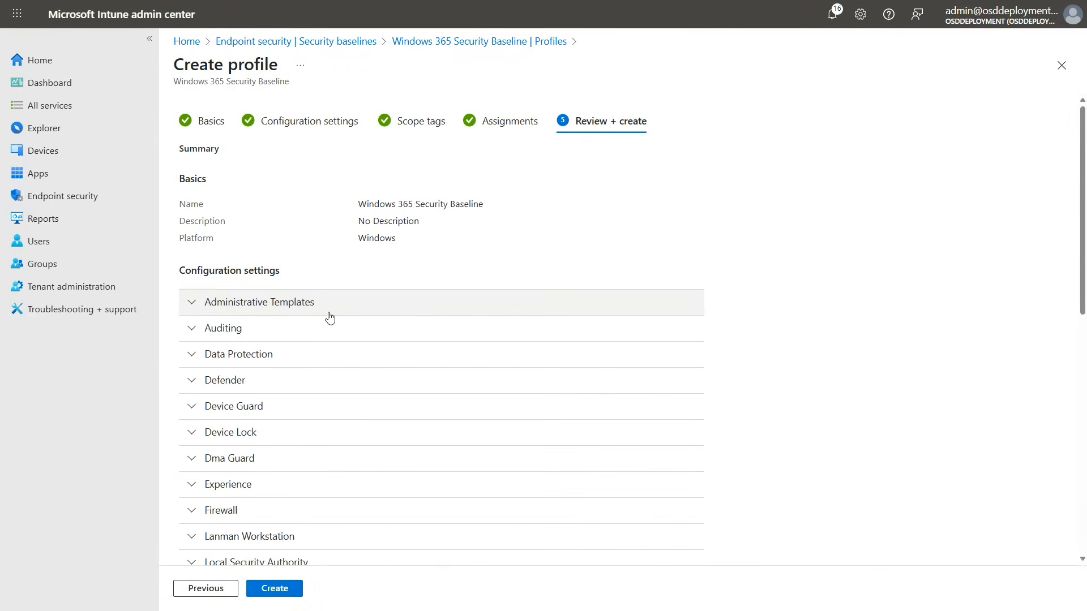
left_click(273, 589)
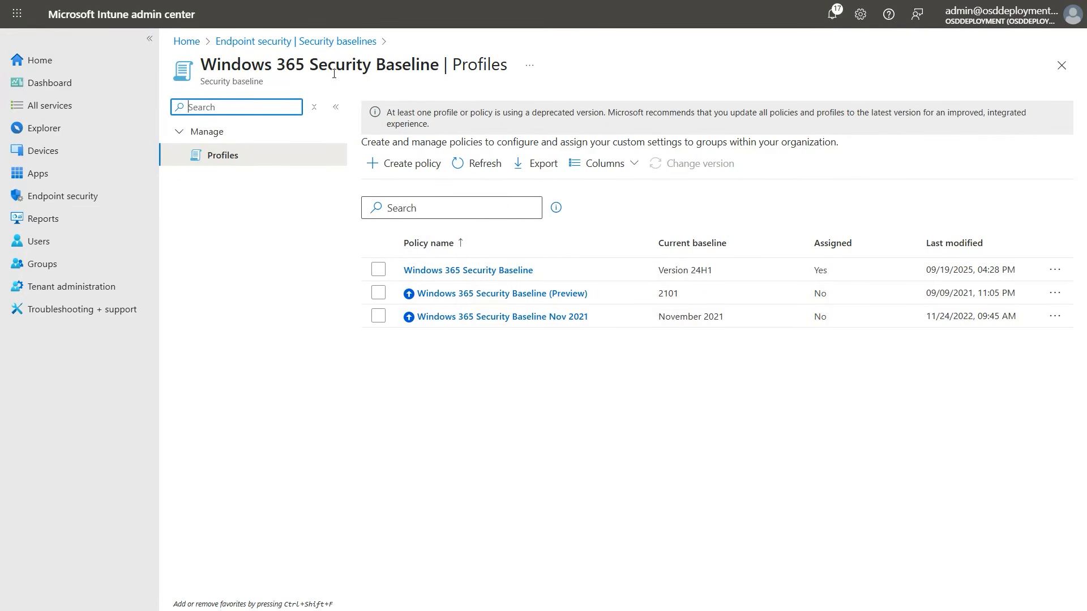
Open the Security Baseline for Microsoft Edge from the security baselines and start a new policy for it
left_click(317, 42)
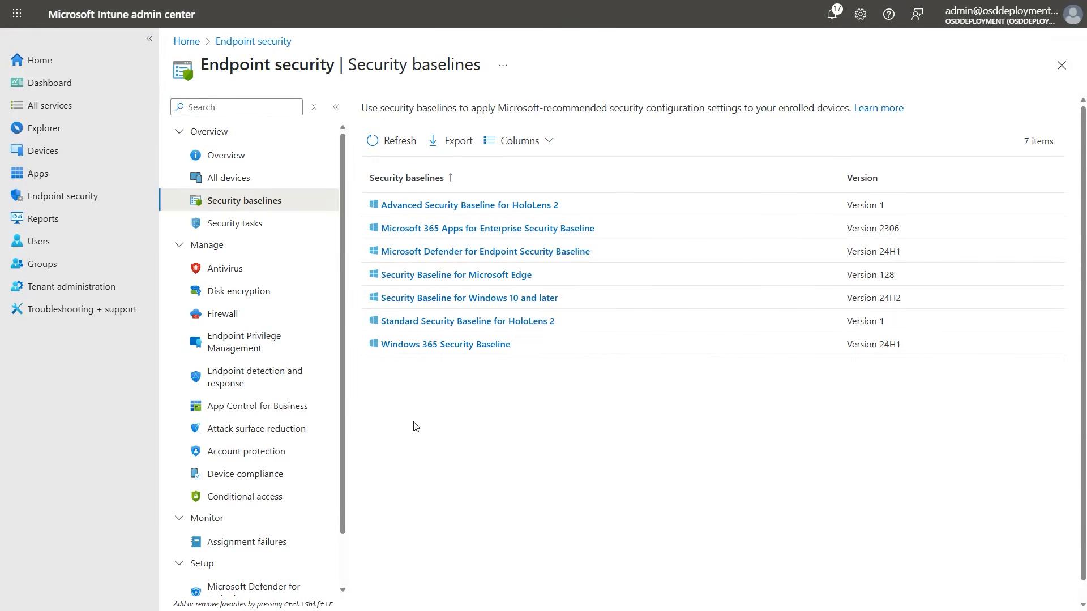
left_click(498, 276)
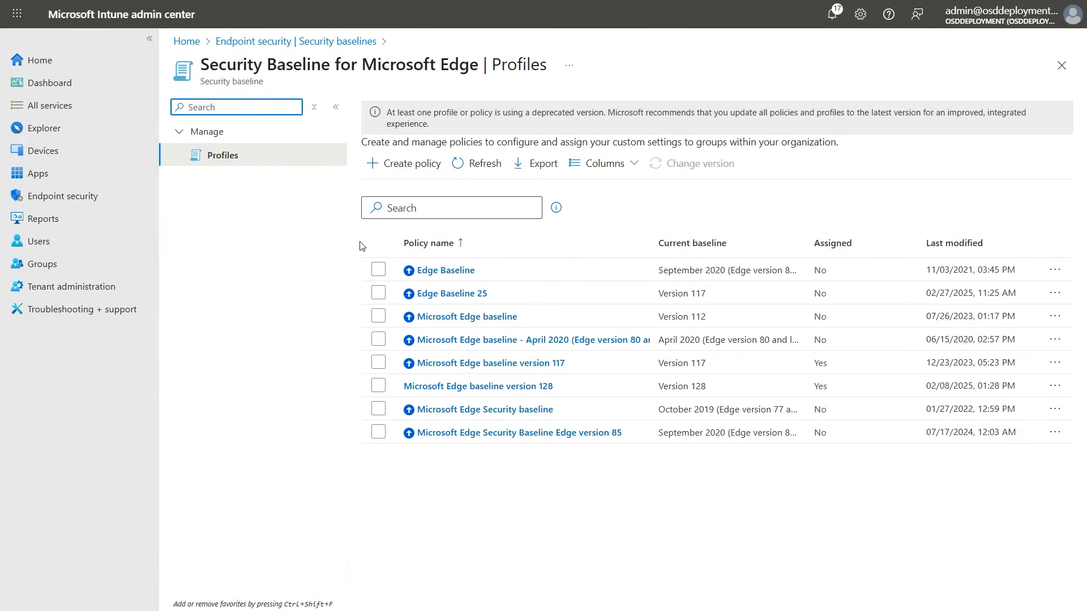
left_click(408, 164)
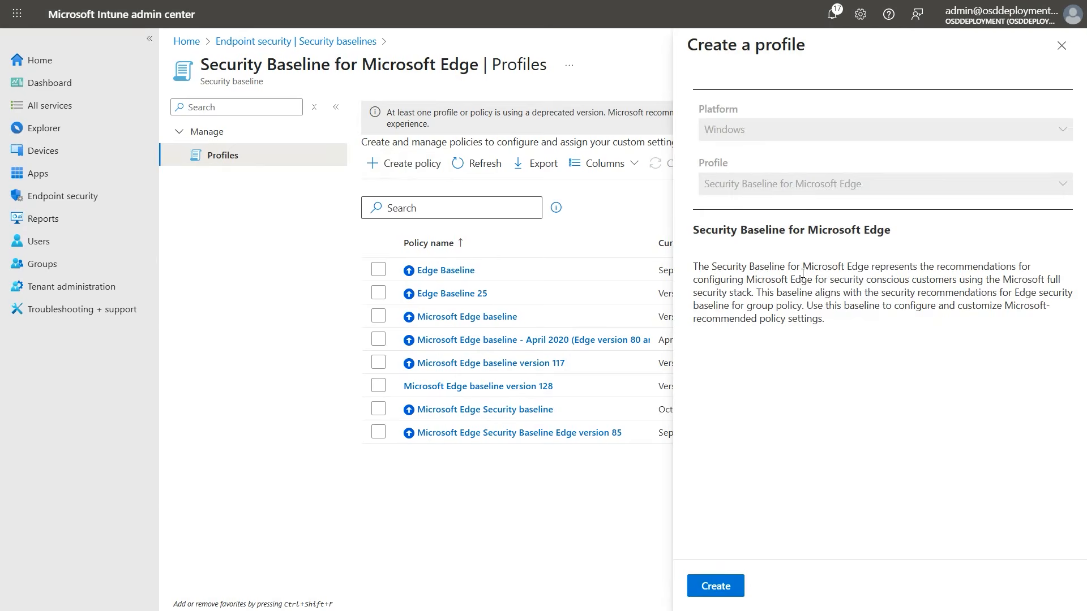
Name the new profile "Security Baseline for Microsoft Edge" using the copied baseline title, and continue to the configuration settings
triple_click(910, 233)
key("ctrl+c")
left_click(716, 587)
left_click(405, 149)
key("ctrl+v")
left_click(268, 583)
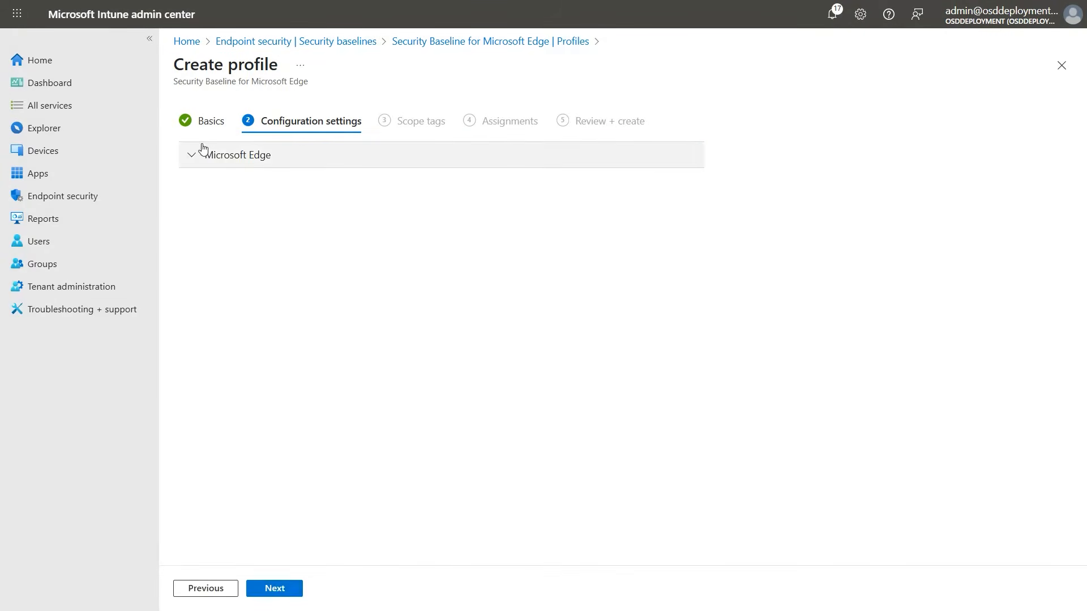
Review the Microsoft Edge settings, including the choices for allowing users to proceed from the HTTPS warning page
left_click(190, 155)
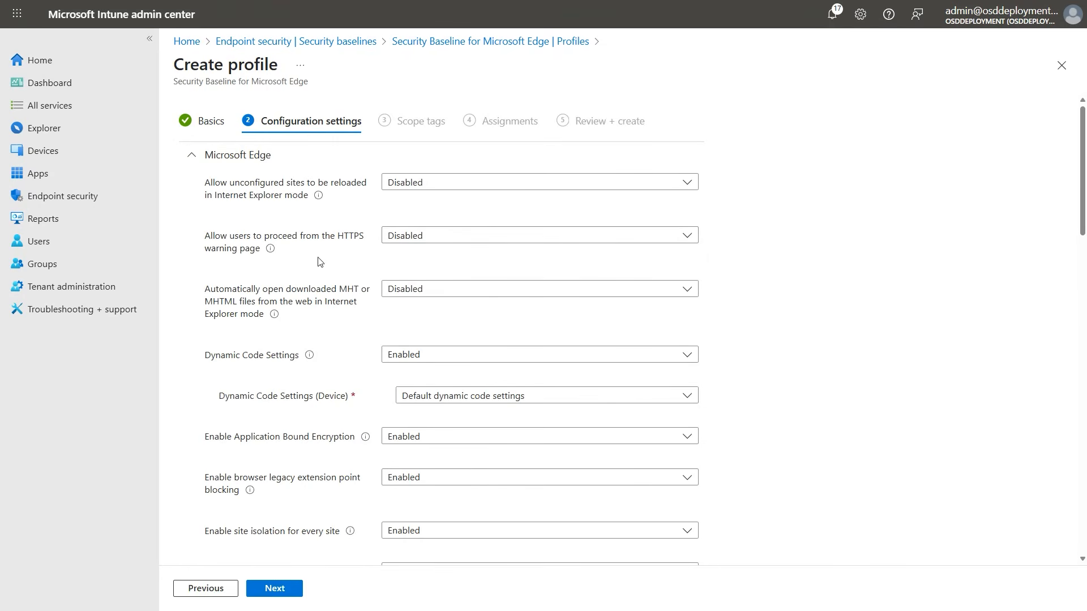
left_click(438, 236)
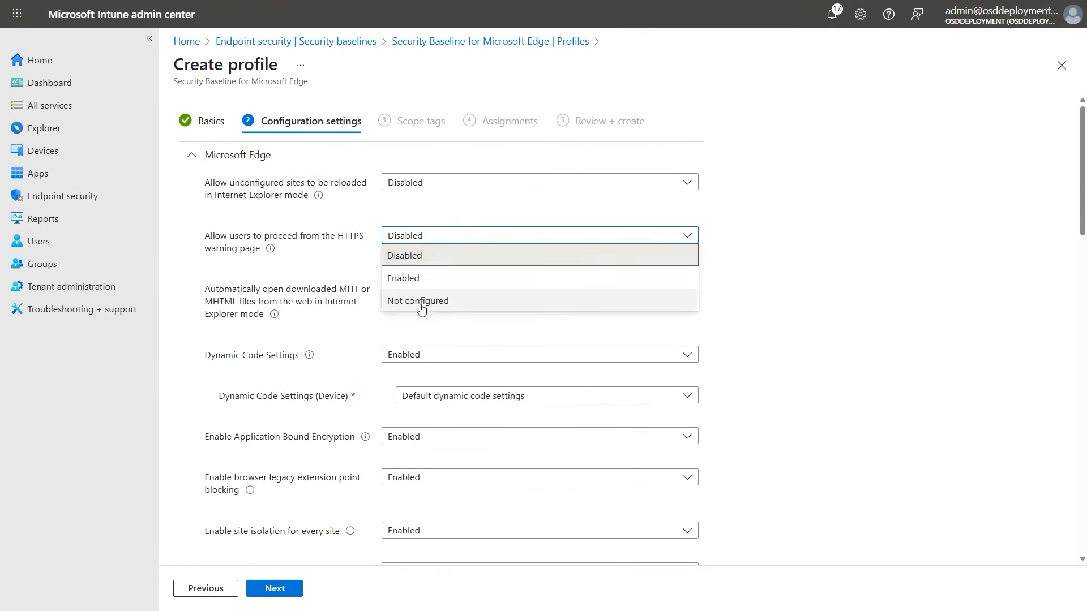
left_click(331, 261)
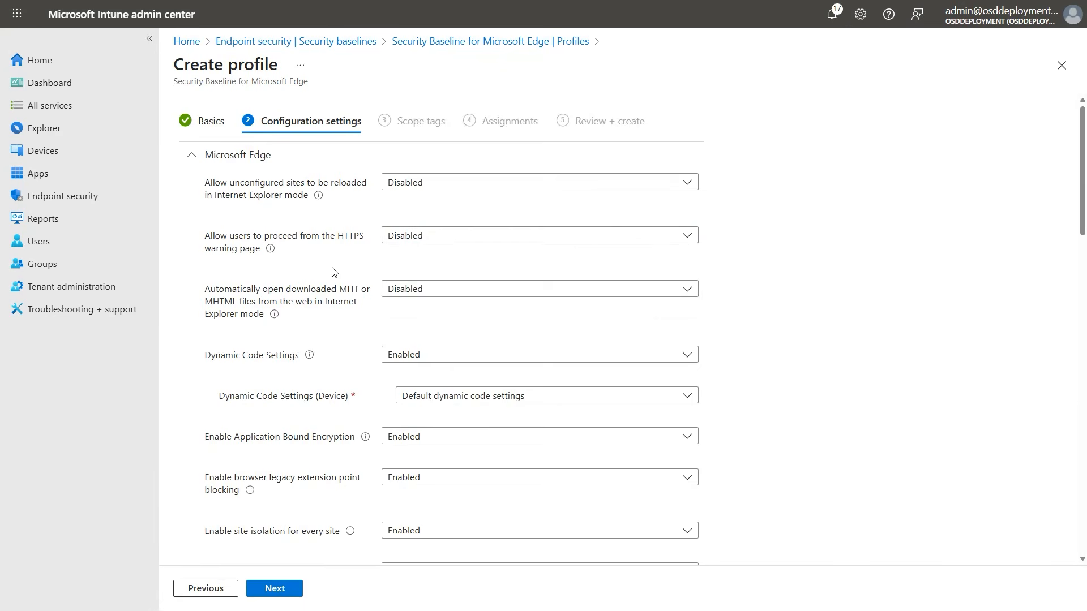
scroll(334, 272, "down", 8)
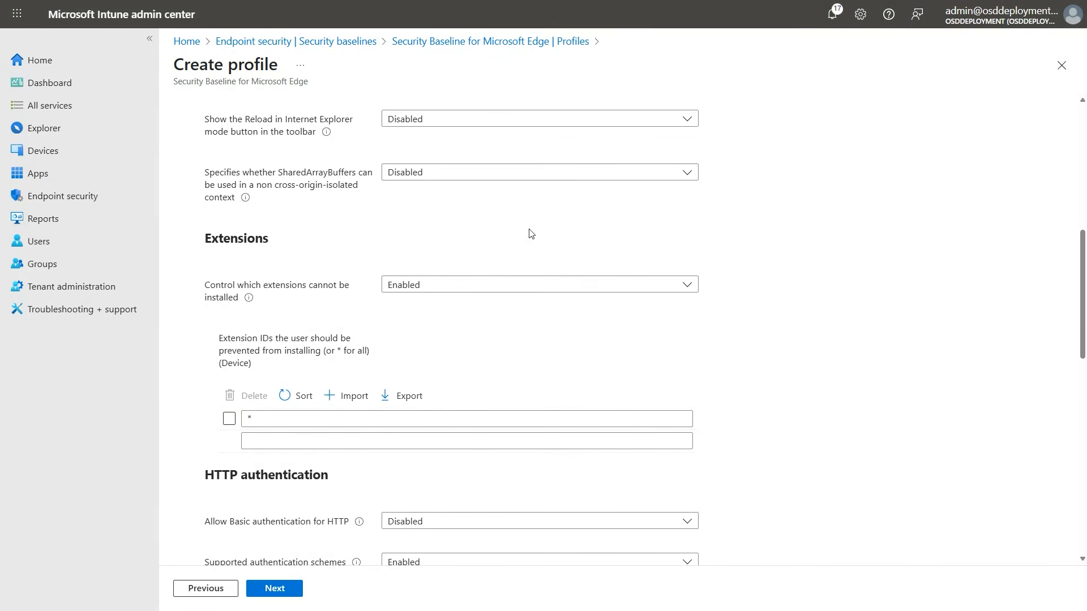
Try Disabled for Control which extensions cannot be installed, then restore it to Enabled and check the blocked extension IDs list
left_click(424, 285)
left_click(419, 304)
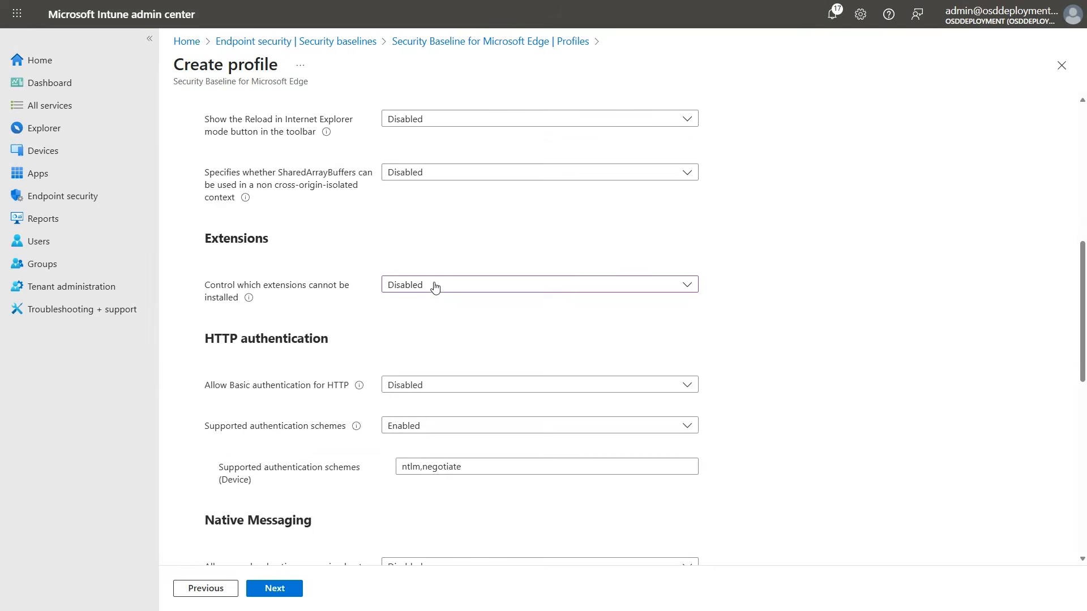
left_click(435, 285)
left_click(418, 325)
left_click(294, 442)
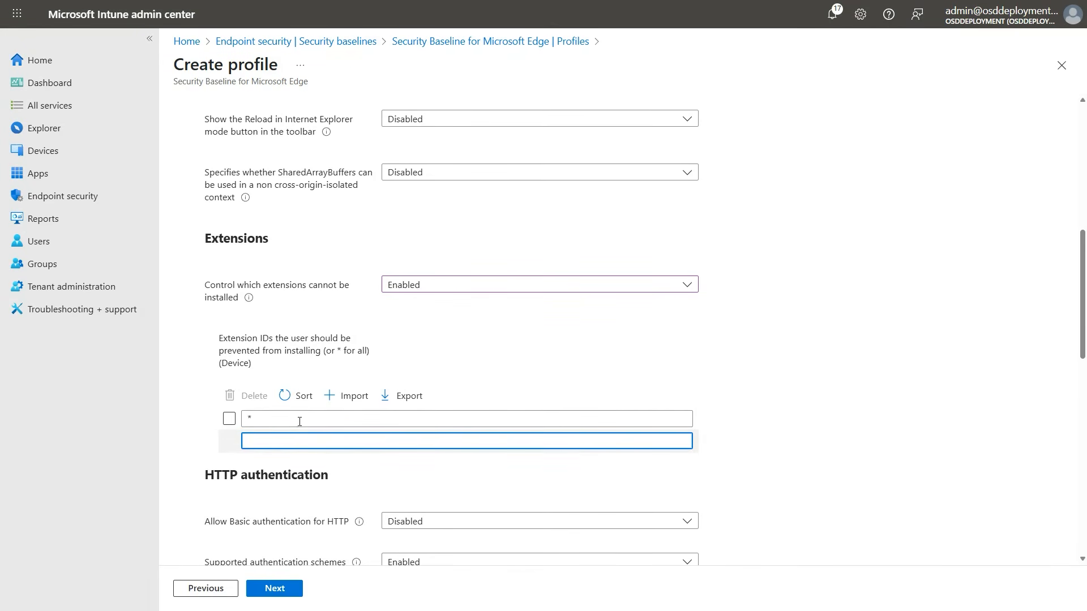
Assign the Edge baseline profile to all devices with the Default scope tag and no filter, and create it
left_click(275, 591)
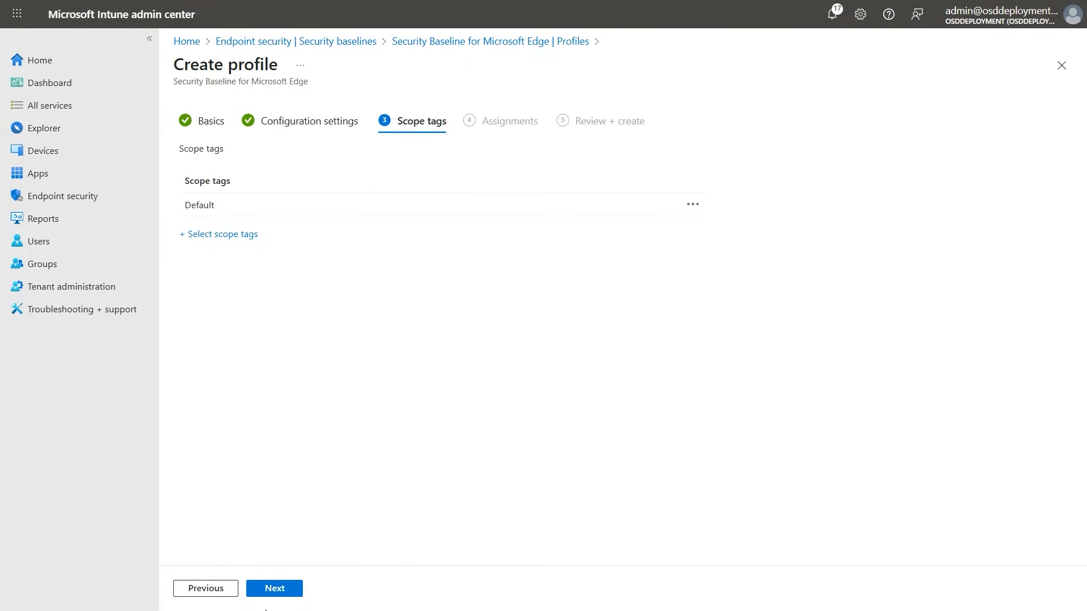
left_click(277, 590)
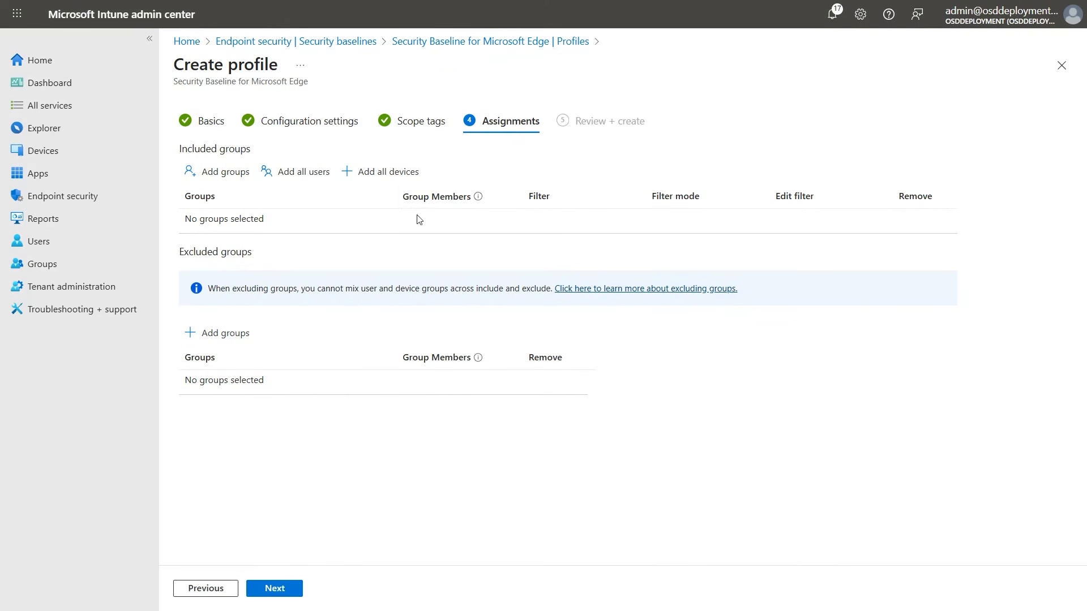
left_click(377, 172)
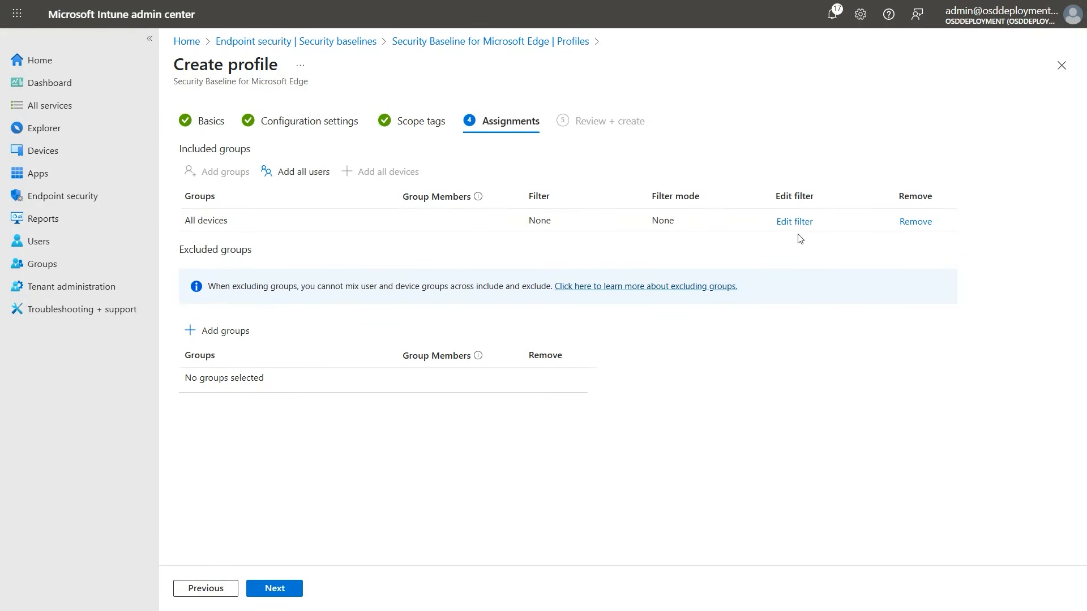
left_click(274, 588)
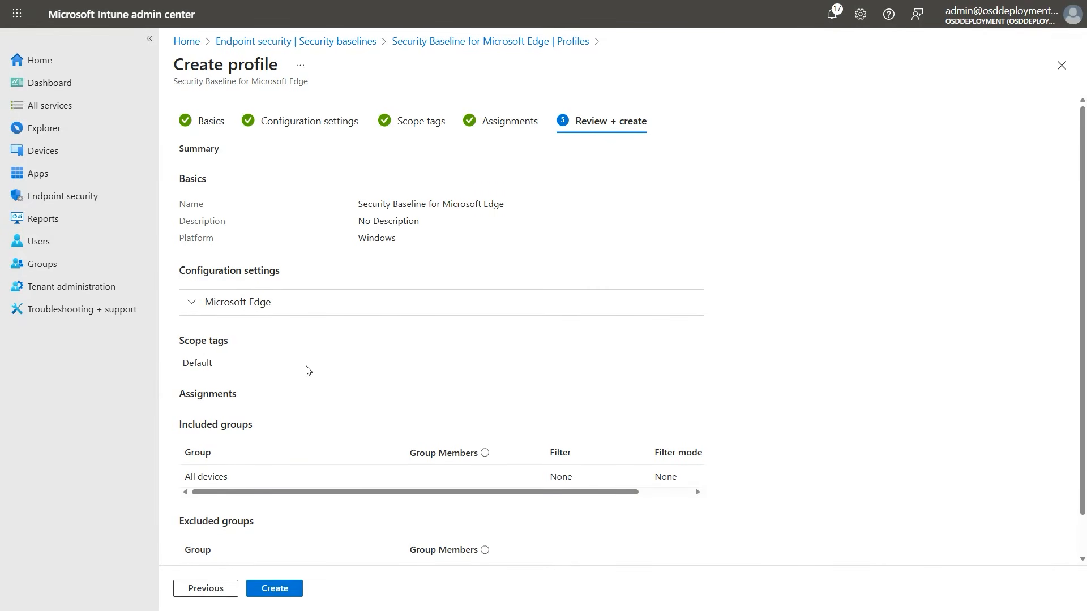
left_click(275, 588)
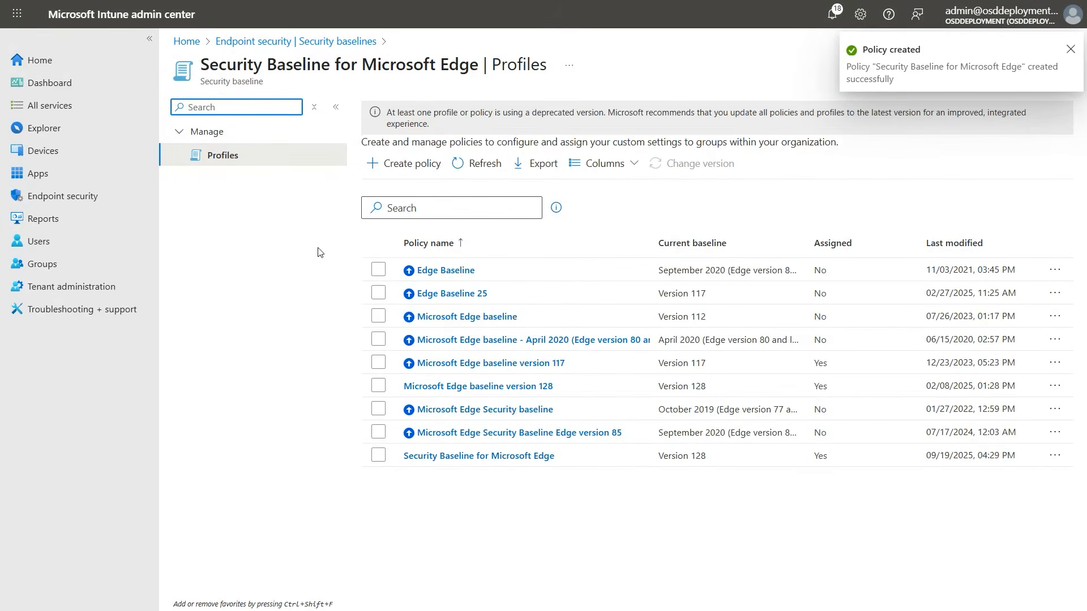
left_click(317, 42)
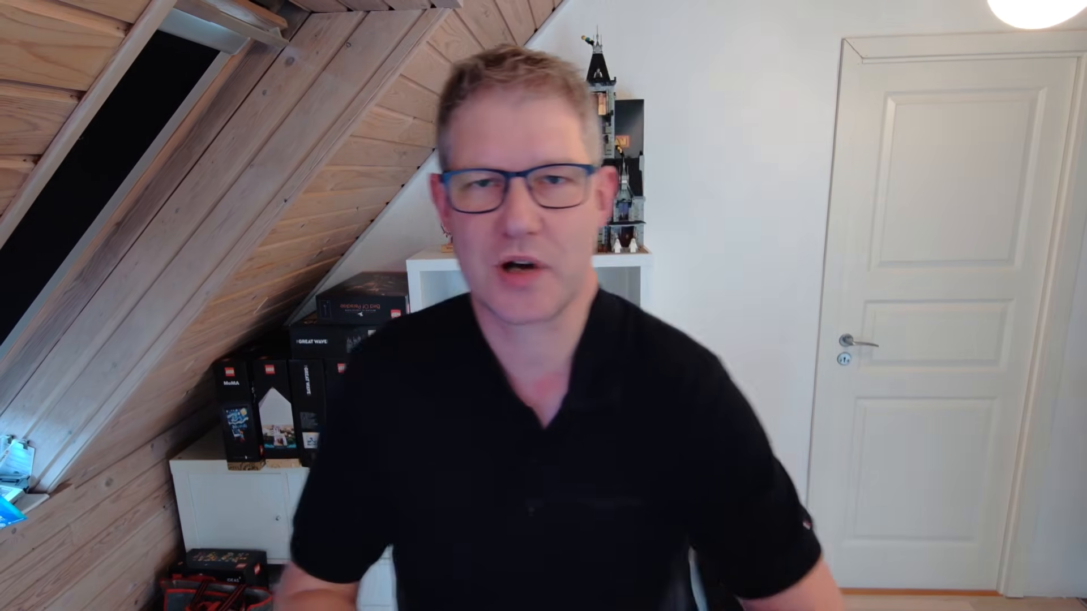